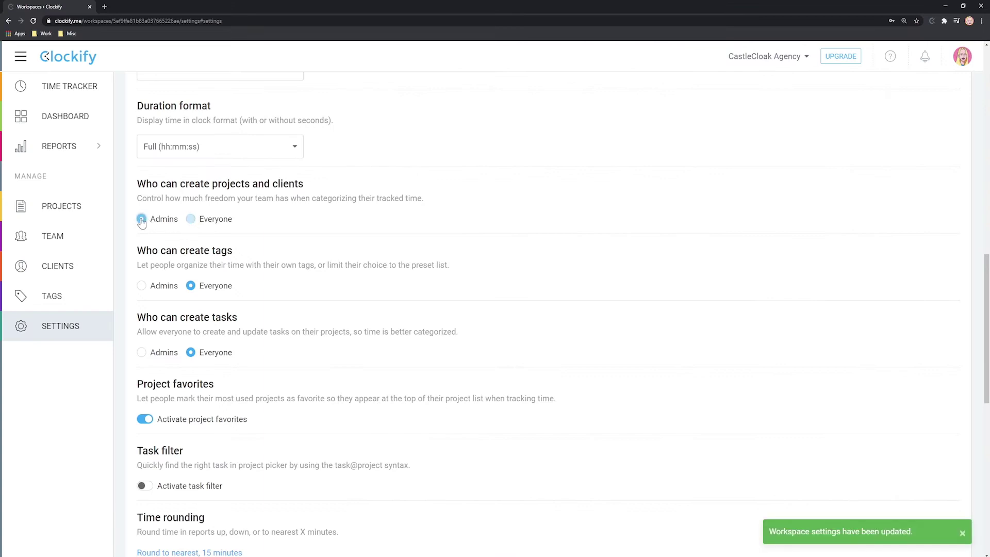
Restrict tag creation to Admins only and view the Team members list with roles
{"action": "left_click", "coordinate": [143, 287]}
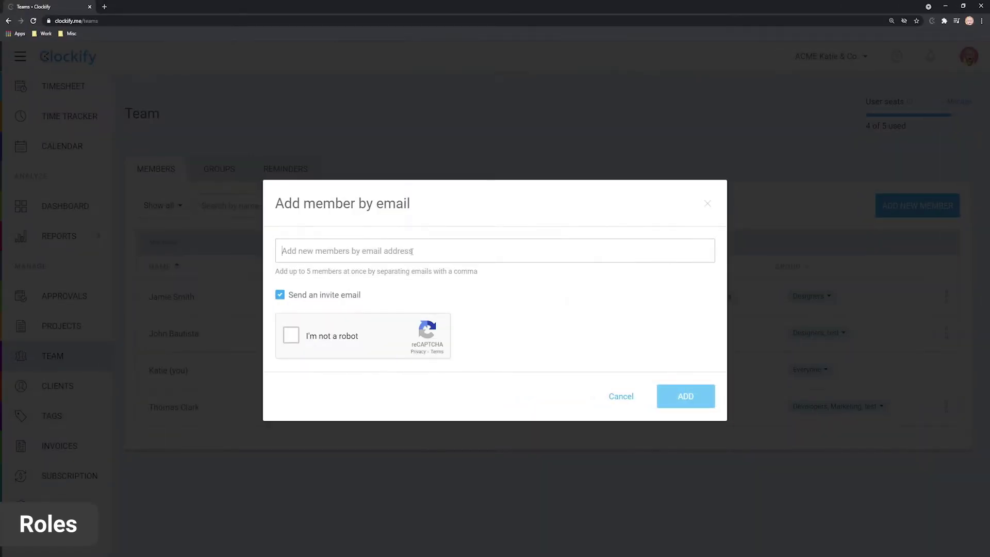
{"action": "key", "text": "ctrl+v"}
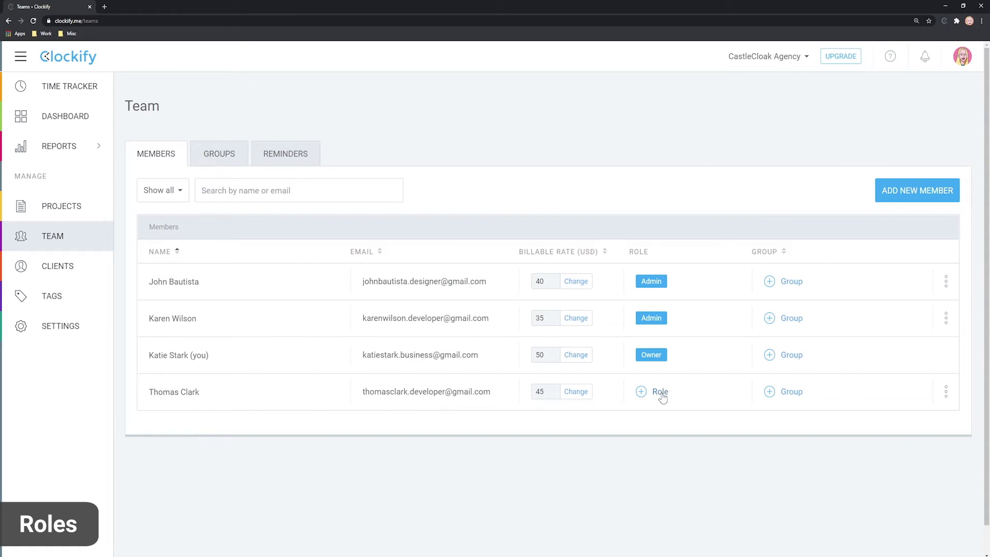
Give the last member the Admin role, then start transferring ownership to the second member
{"action": "left_click", "coordinate": [661, 393]}
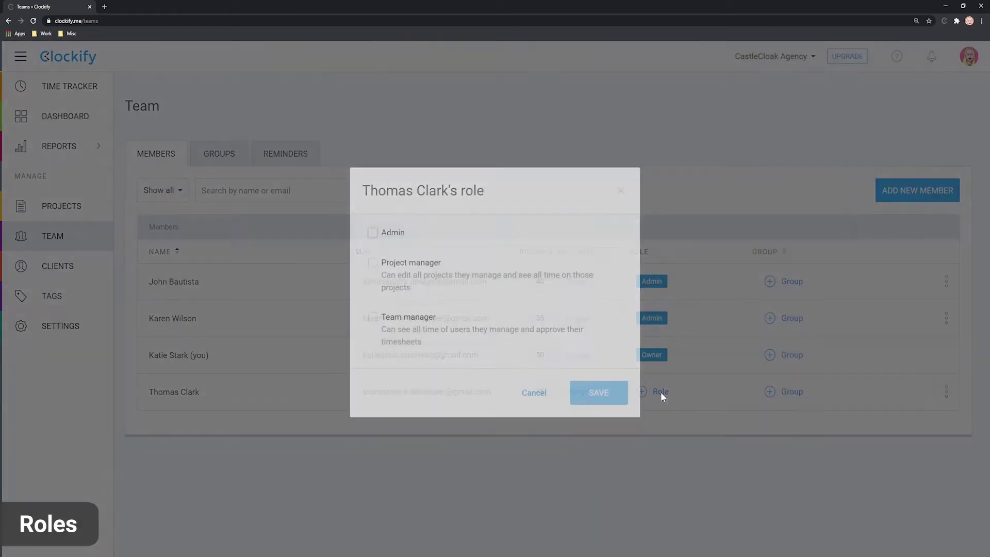
{"action": "left_click", "coordinate": [372, 241]}
{"action": "left_click", "coordinate": [587, 409]}
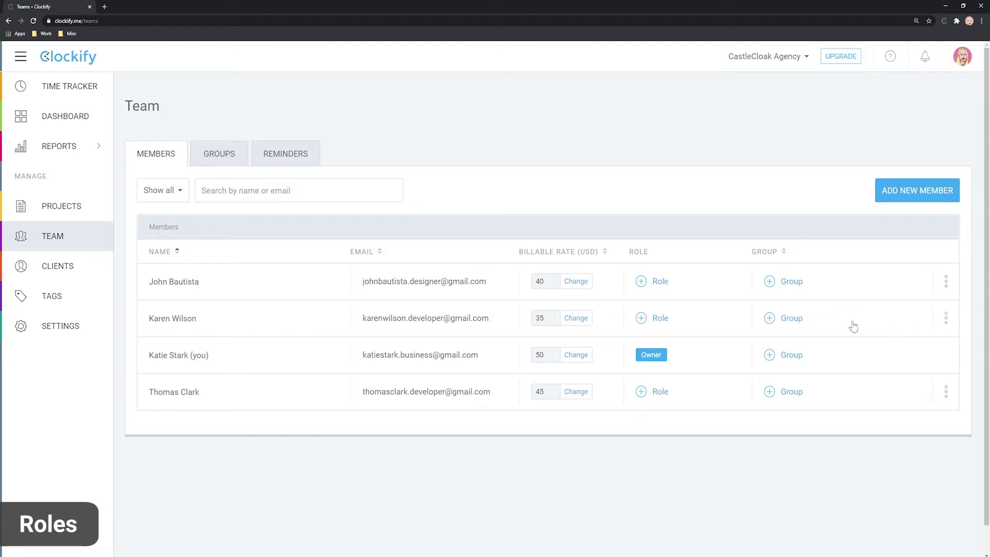
{"action": "left_click", "coordinate": [947, 318]}
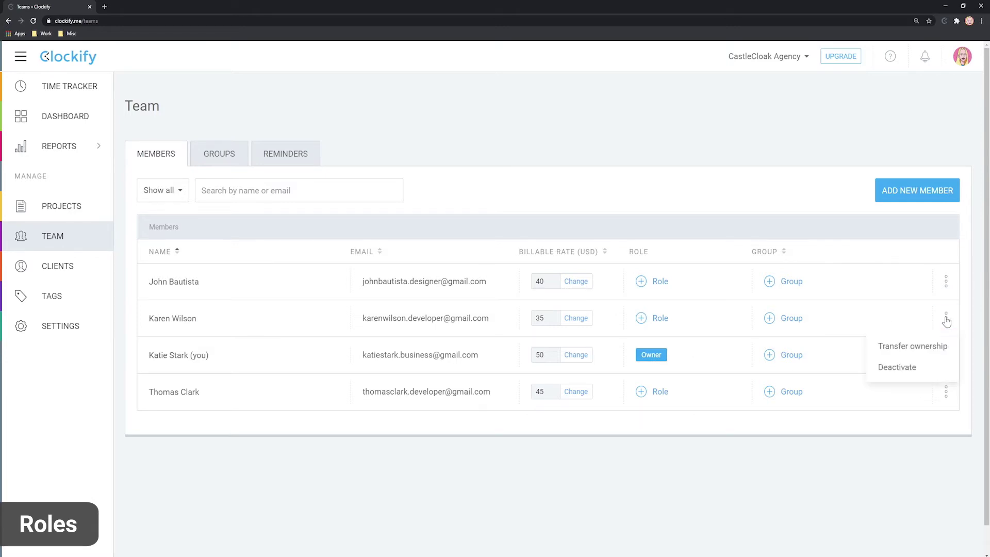
{"action": "left_click", "coordinate": [904, 349]}
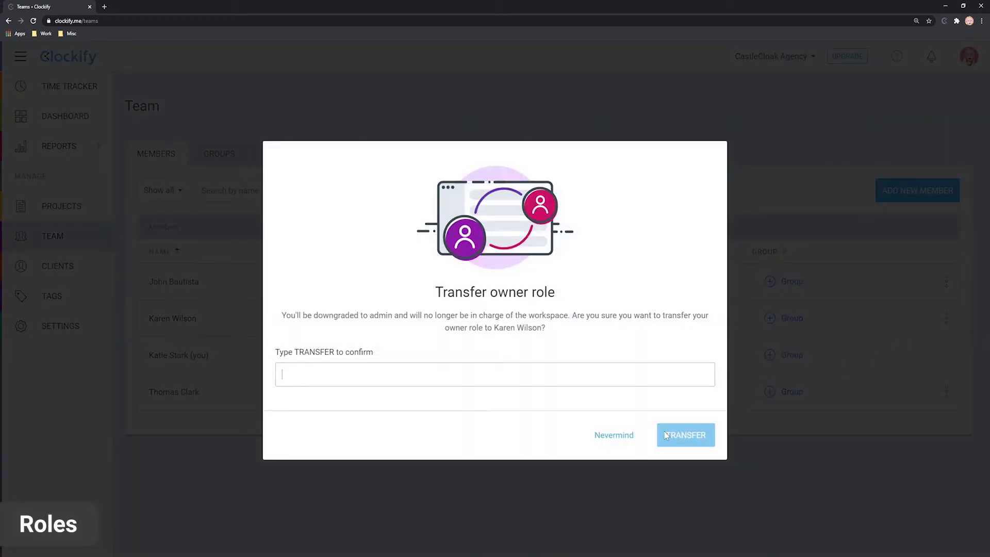
Cancel the ownership transfer and save the second member as an Admin
{"action": "left_click", "coordinate": [609, 437]}
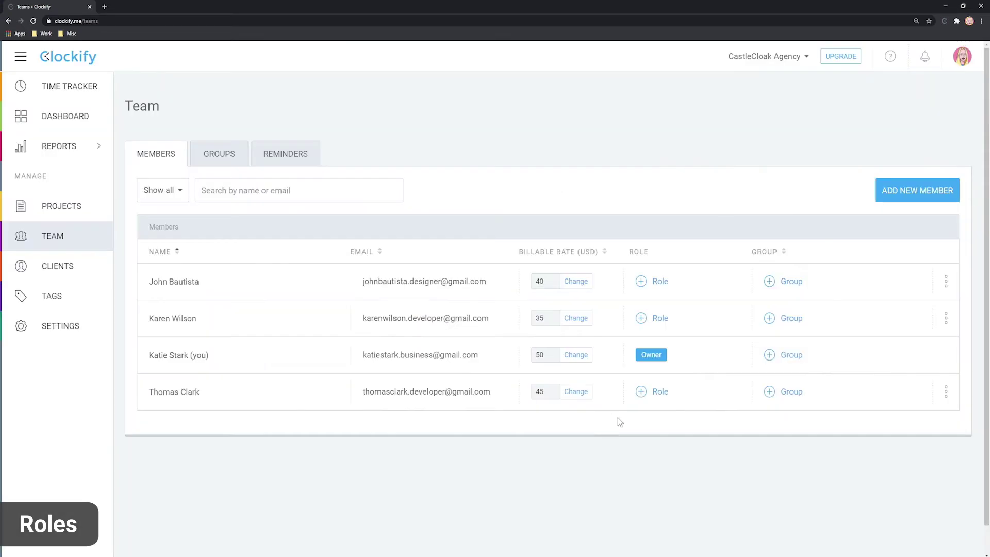
{"action": "left_click", "coordinate": [661, 318]}
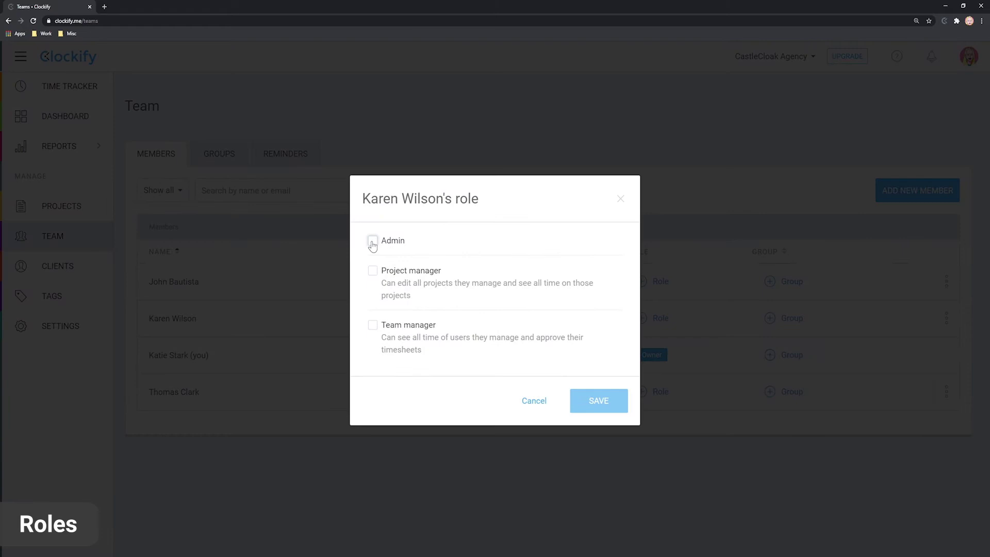
{"action": "left_click", "coordinate": [373, 242]}
{"action": "left_click", "coordinate": [598, 402]}
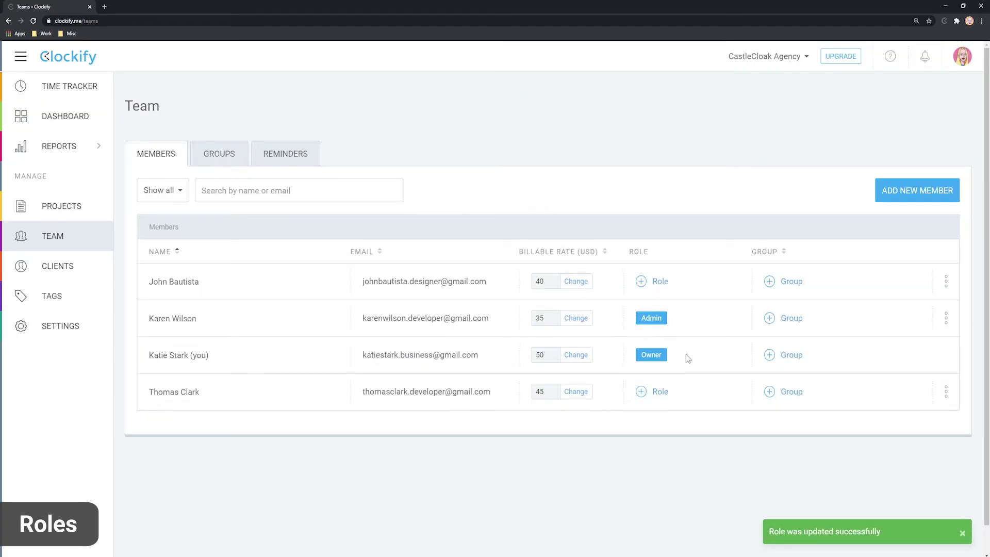
Replace the second member's Admin role with the Project manager role
{"action": "left_click", "coordinate": [652, 318]}
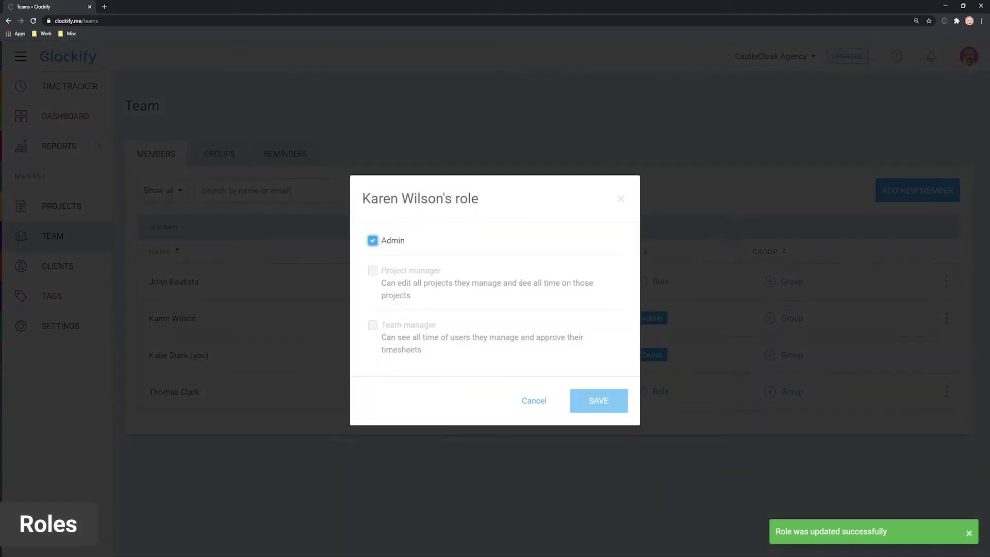
{"action": "left_click", "coordinate": [372, 241]}
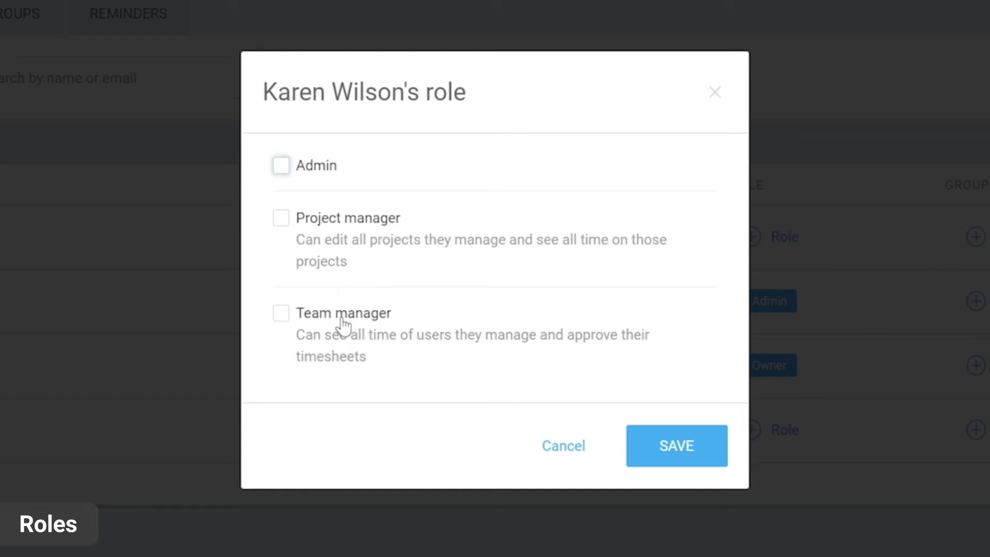
{"action": "left_click", "coordinate": [280, 225]}
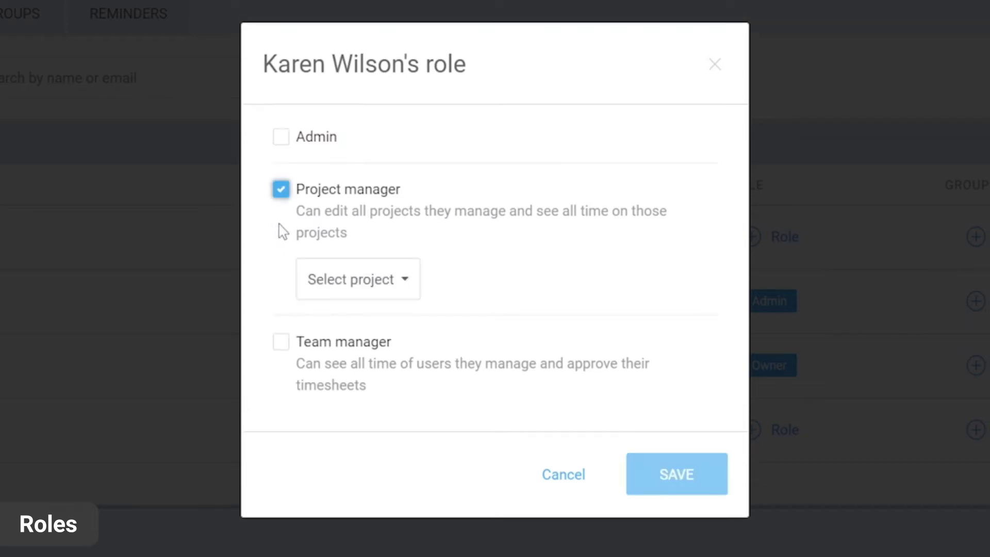
{"action": "left_click", "coordinate": [282, 341]}
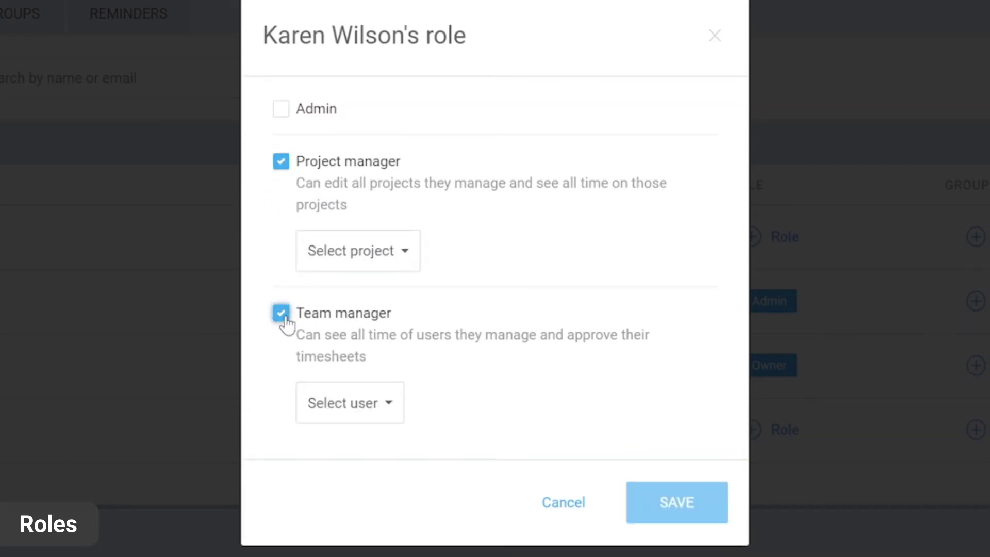
{"action": "left_click", "coordinate": [285, 320]}
{"action": "left_click", "coordinate": [284, 193]}
{"action": "left_click", "coordinate": [286, 222]}
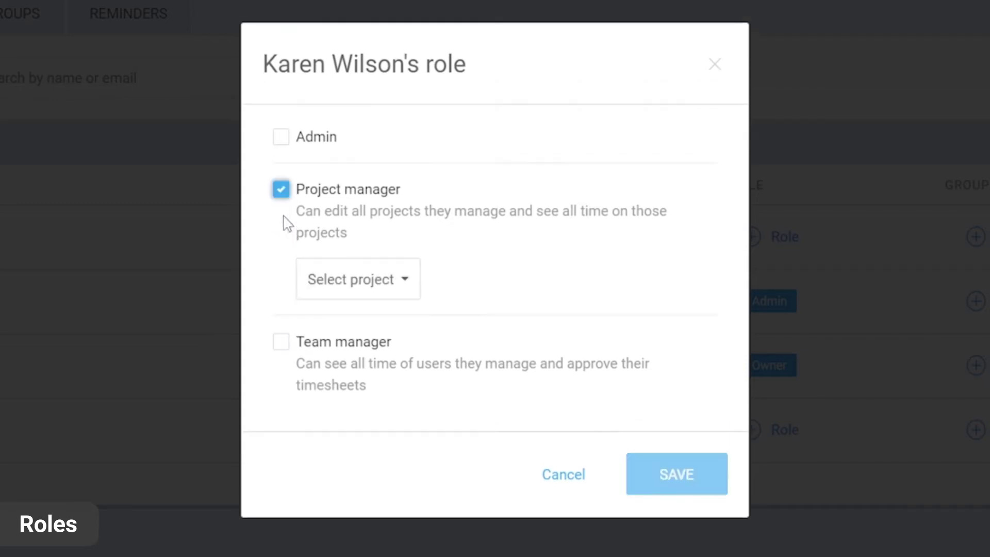
Put Project Banks and the O'Maley project under their management and save
{"action": "left_click", "coordinate": [412, 288]}
{"action": "left_click", "coordinate": [328, 367]}
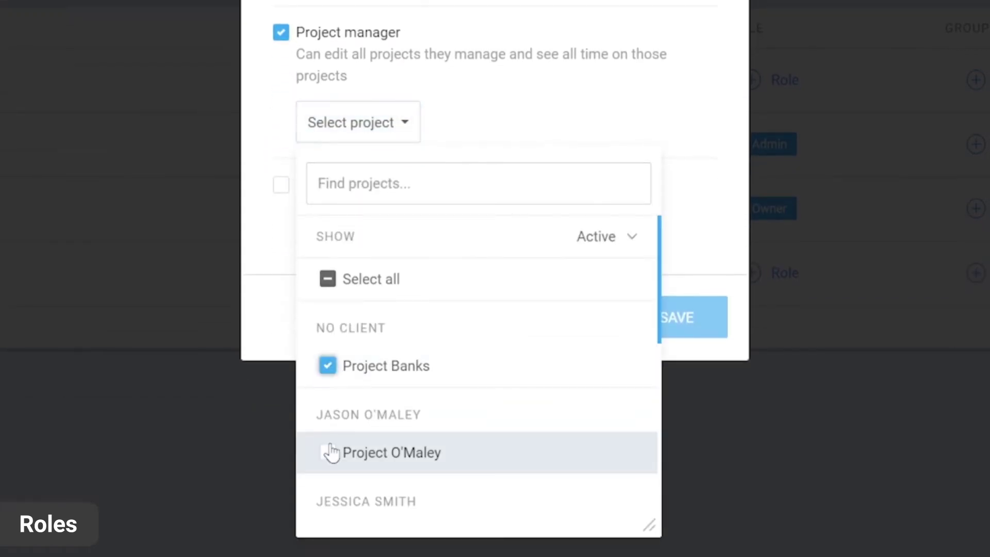
{"action": "left_click", "coordinate": [327, 454]}
{"action": "left_click", "coordinate": [579, 104]}
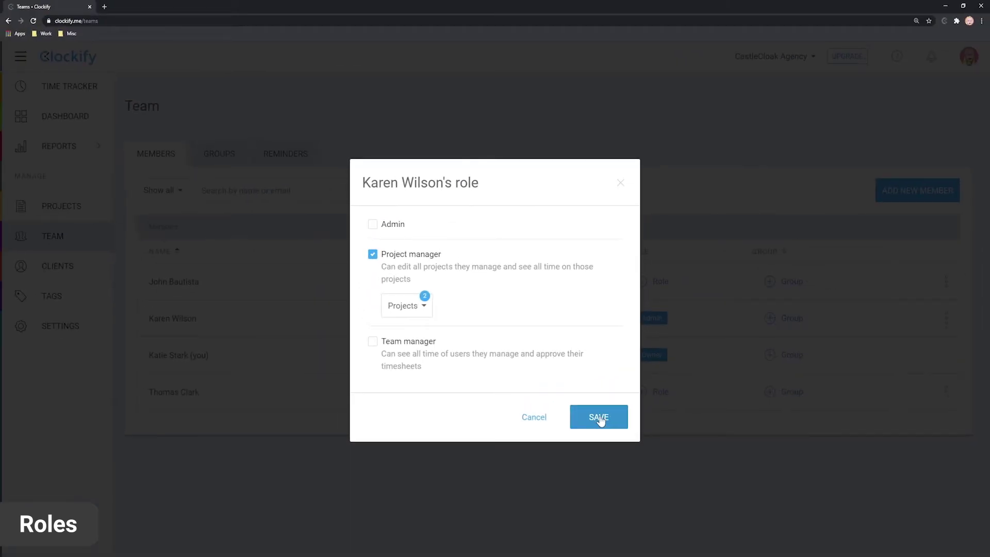
{"action": "left_click", "coordinate": [599, 418]}
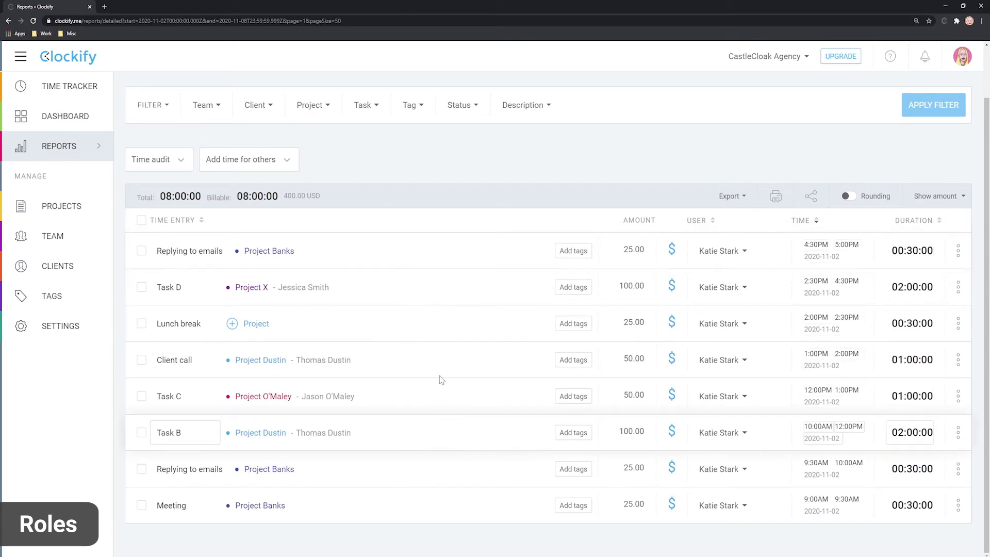
Make the first member a Team manager over themselves and the second member
{"action": "scroll", "coordinate": [435, 423], "scroll_direction": "up", "scroll_amount": 2}
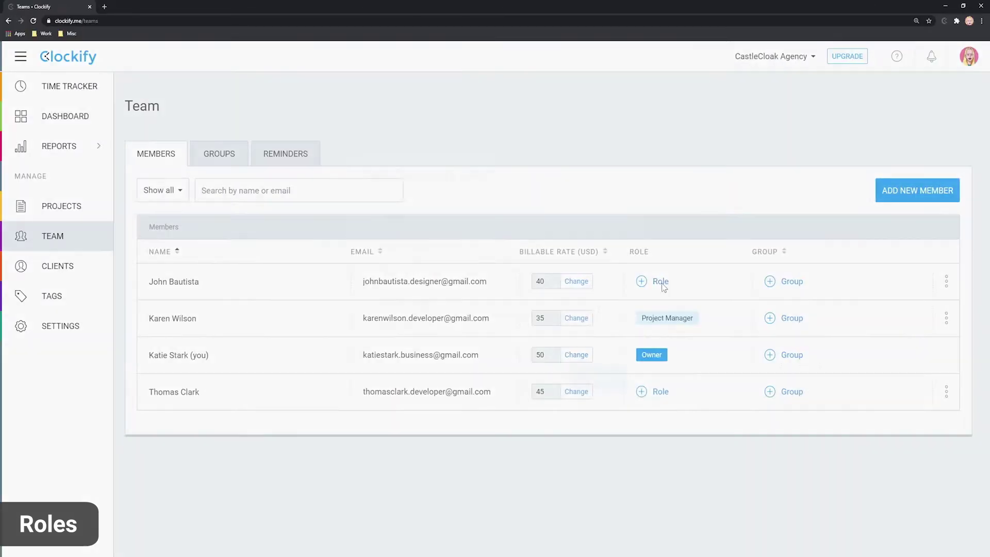
{"action": "left_click", "coordinate": [661, 282]}
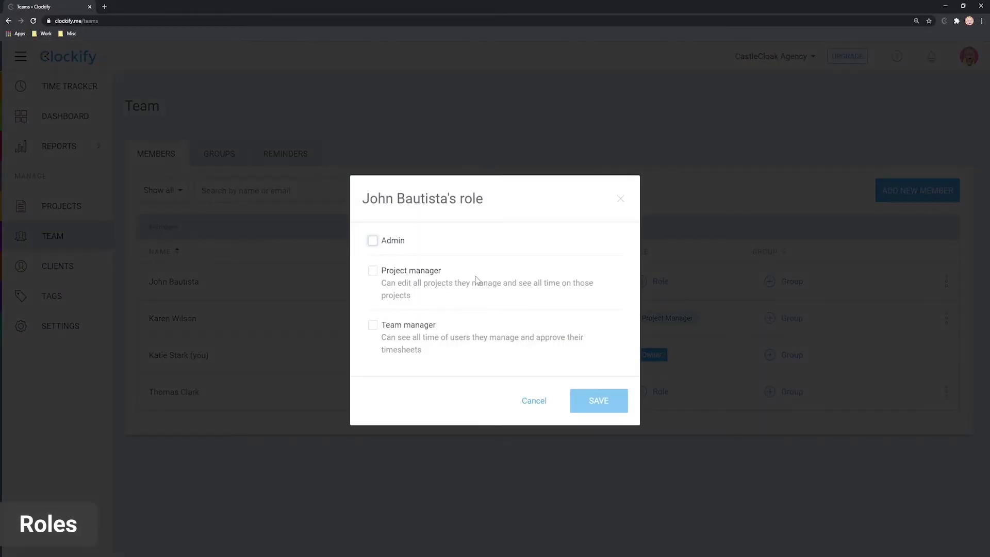
{"action": "left_click", "coordinate": [373, 325]}
{"action": "left_click", "coordinate": [429, 383]}
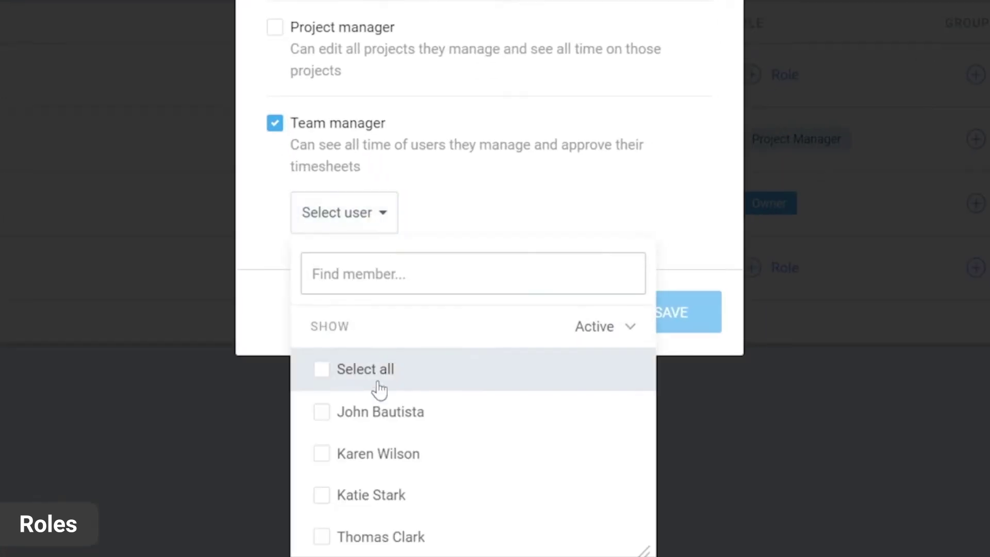
{"action": "left_click", "coordinate": [321, 456]}
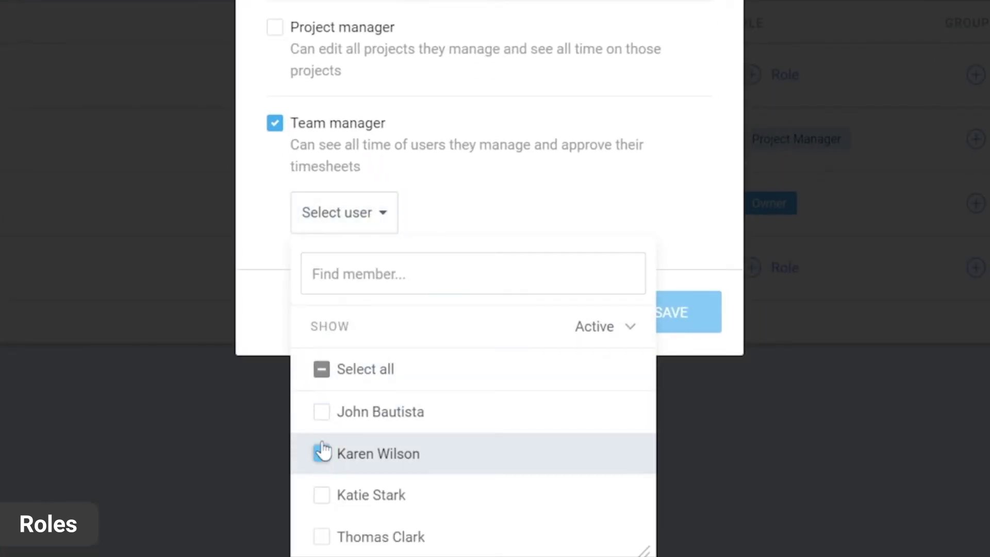
{"action": "left_click", "coordinate": [322, 418]}
{"action": "left_click", "coordinate": [499, 207]}
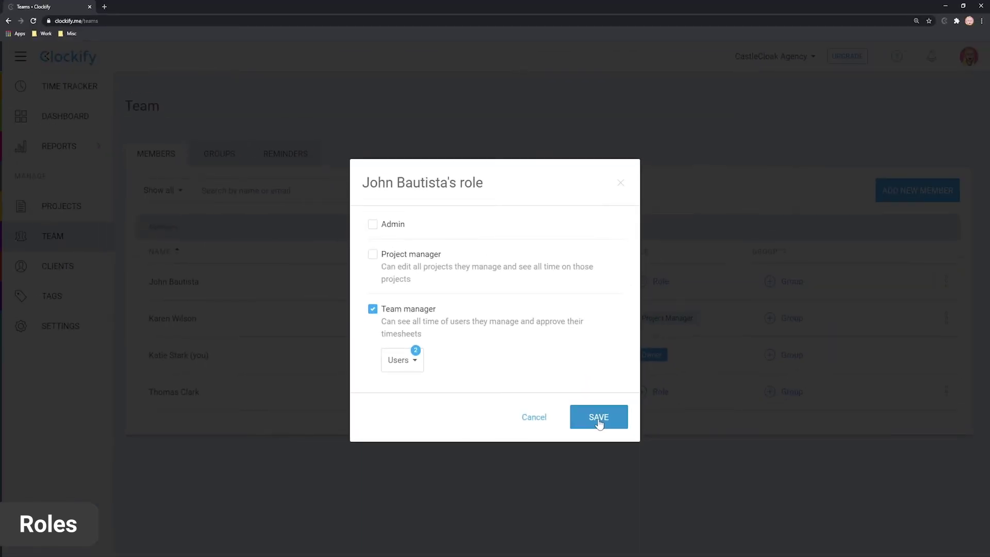
{"action": "left_click", "coordinate": [599, 417]}
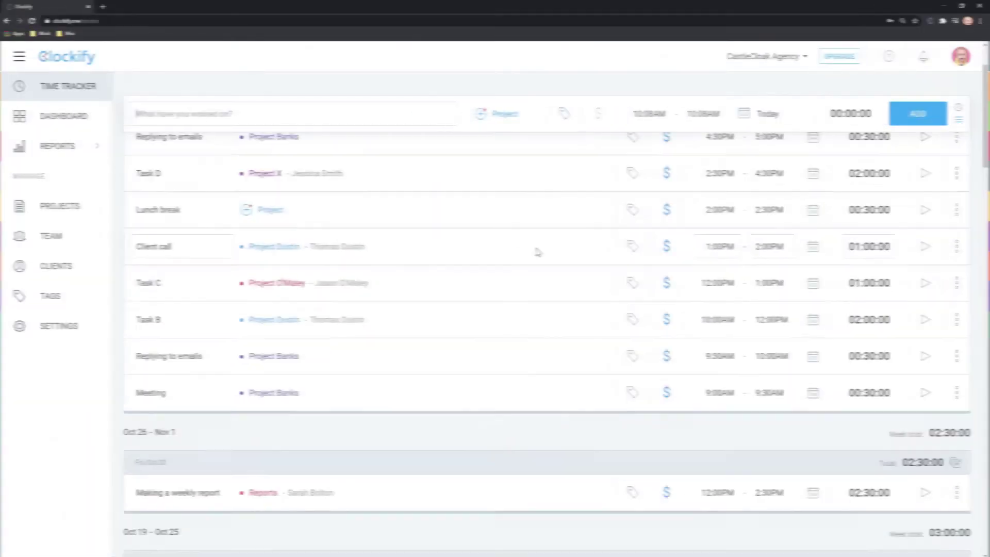
In workspace Permissions settings, keep billable rates and amounts visible only to Admins
{"action": "scroll", "coordinate": [538, 253], "scroll_direction": "down", "scroll_amount": 8}
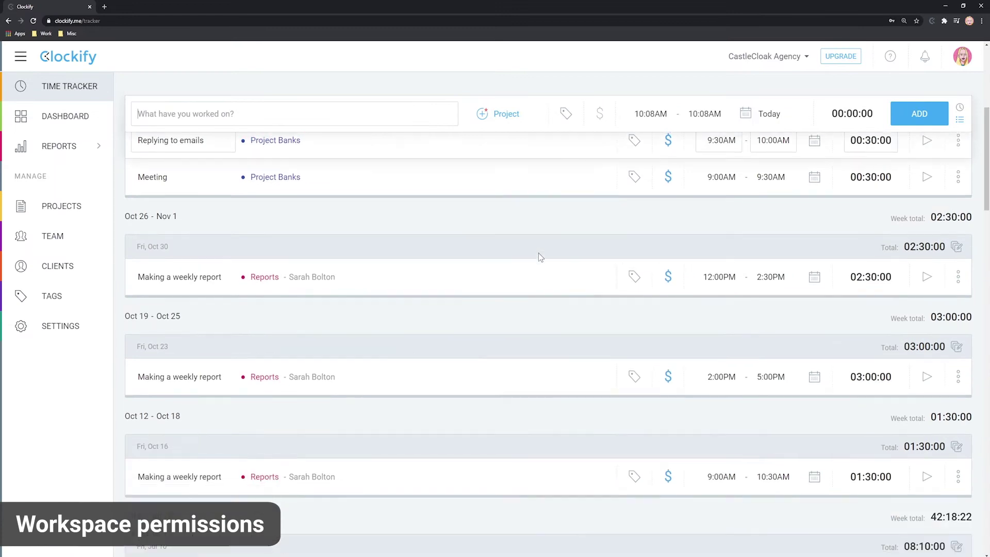
{"action": "scroll", "coordinate": [539, 255], "scroll_direction": "down", "scroll_amount": 7}
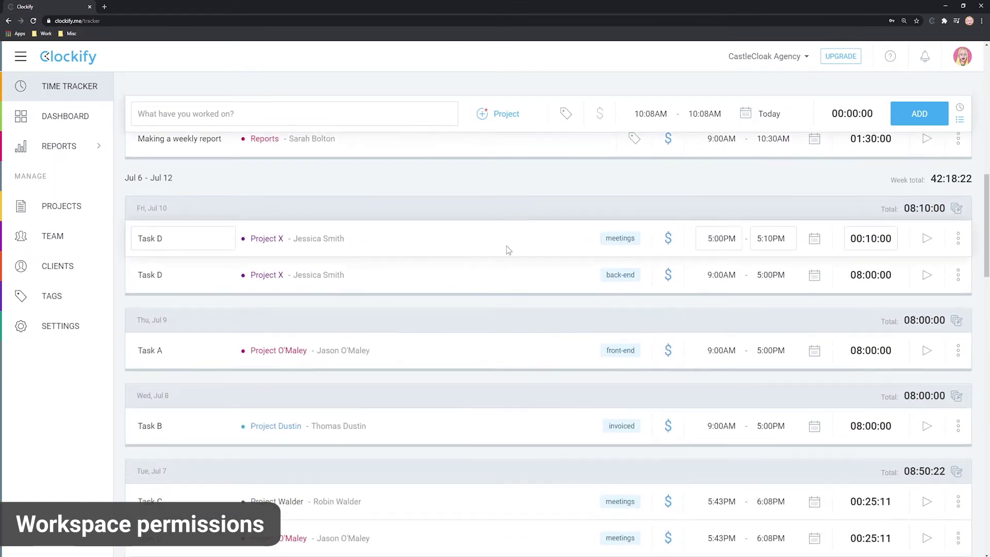
{"action": "scroll", "coordinate": [506, 249], "scroll_direction": "down", "scroll_amount": 5}
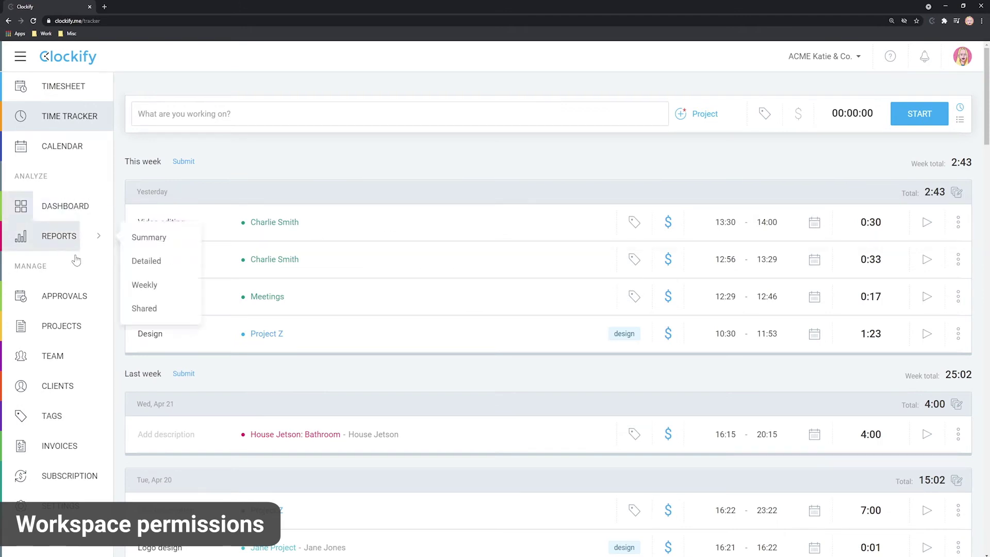
{"action": "left_click", "coordinate": [61, 506]}
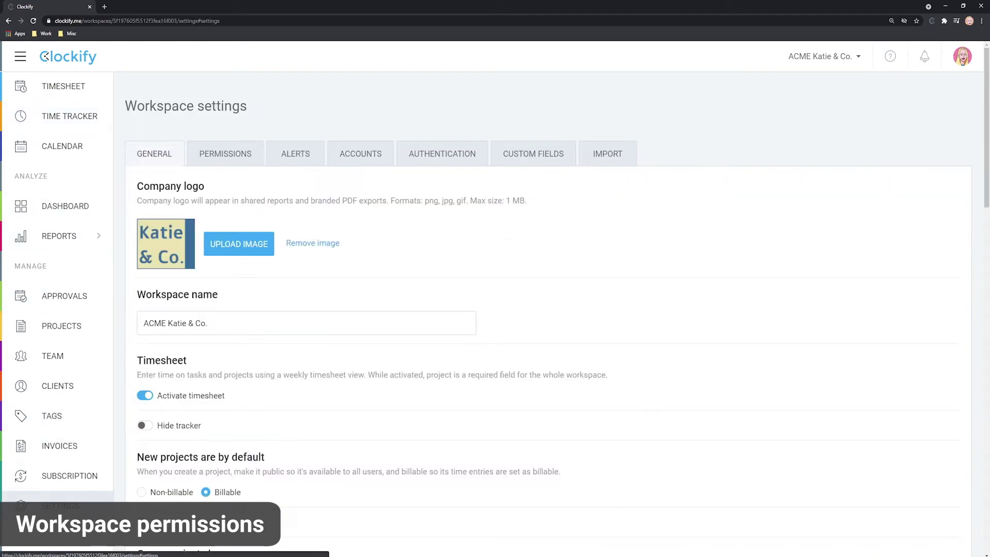
{"action": "left_click", "coordinate": [226, 156]}
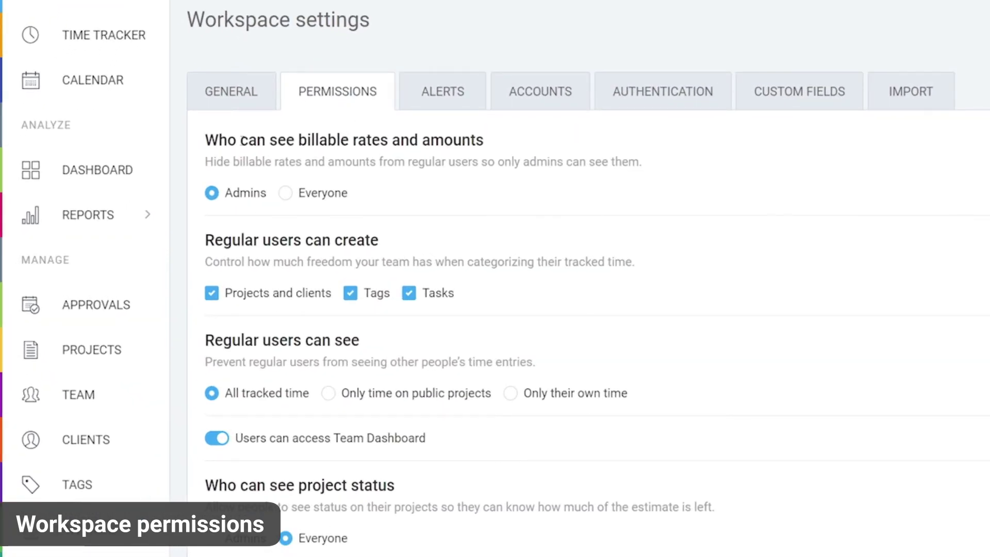
{"action": "left_click", "coordinate": [308, 198]}
{"action": "left_click", "coordinate": [213, 201]}
Hide the Projects, Reports and Team pages and the Team Dashboard from regular users
{"action": "scroll", "coordinate": [477, 243], "scroll_direction": "down", "scroll_amount": 5}
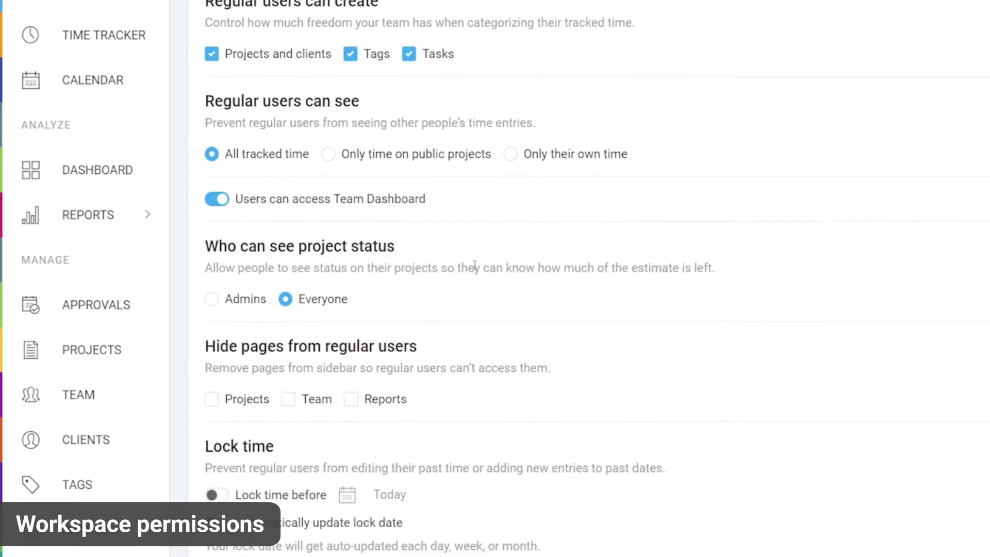
{"action": "left_click", "coordinate": [214, 357]}
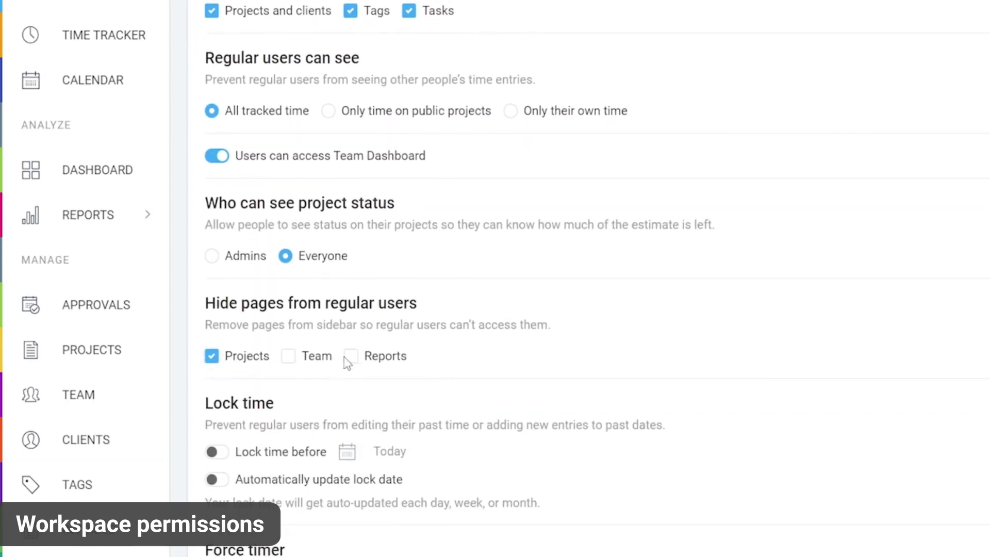
{"action": "left_click", "coordinate": [350, 358]}
{"action": "left_click", "coordinate": [289, 358]}
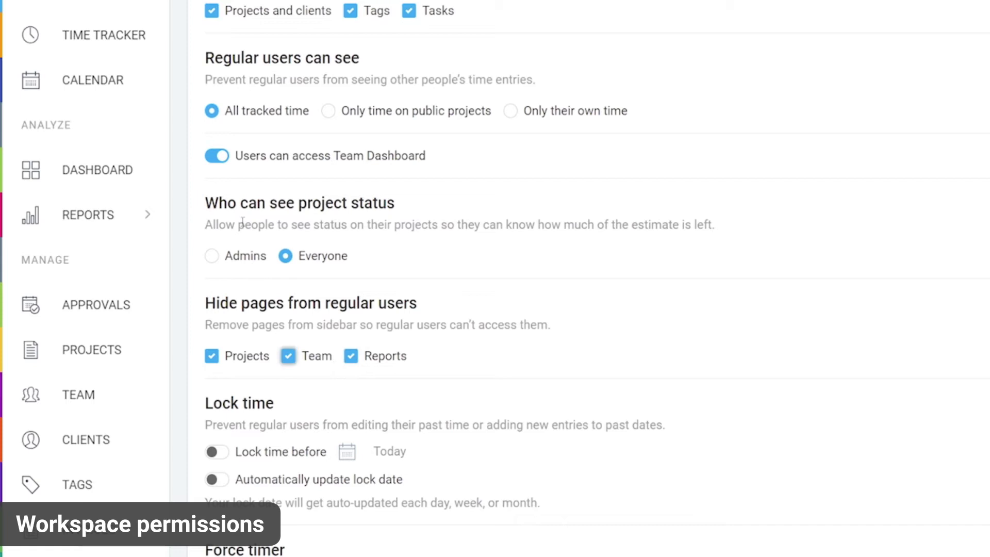
{"action": "left_click", "coordinate": [217, 157]}
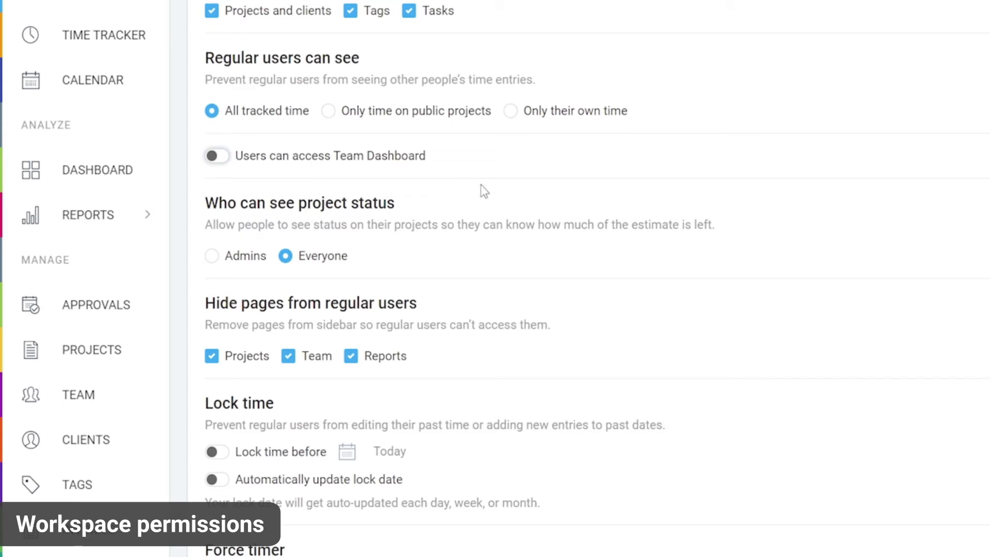
Let regular users see only time on public projects, keeping project status visible to everyone
{"action": "scroll", "coordinate": [543, 242], "scroll_direction": "up", "scroll_amount": 5}
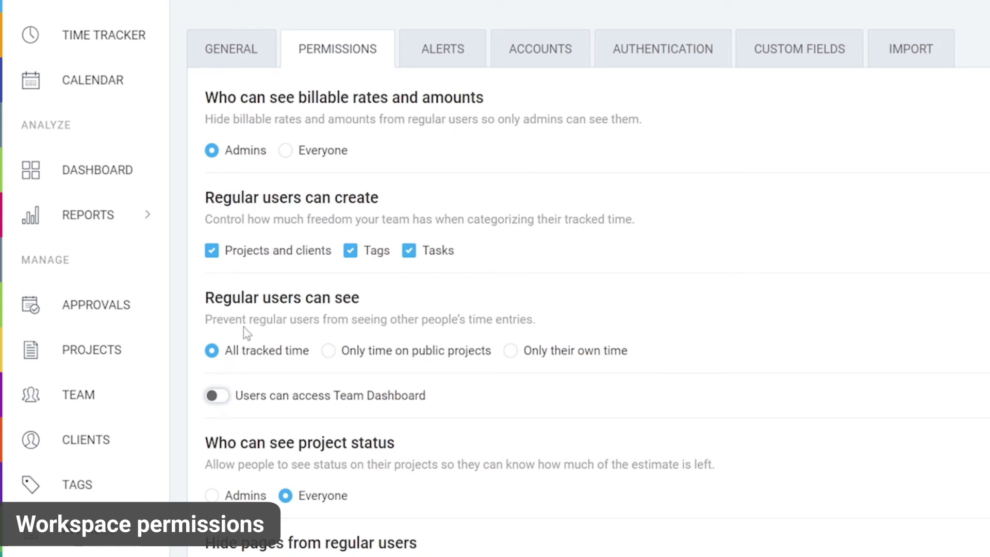
{"action": "left_click", "coordinate": [512, 352]}
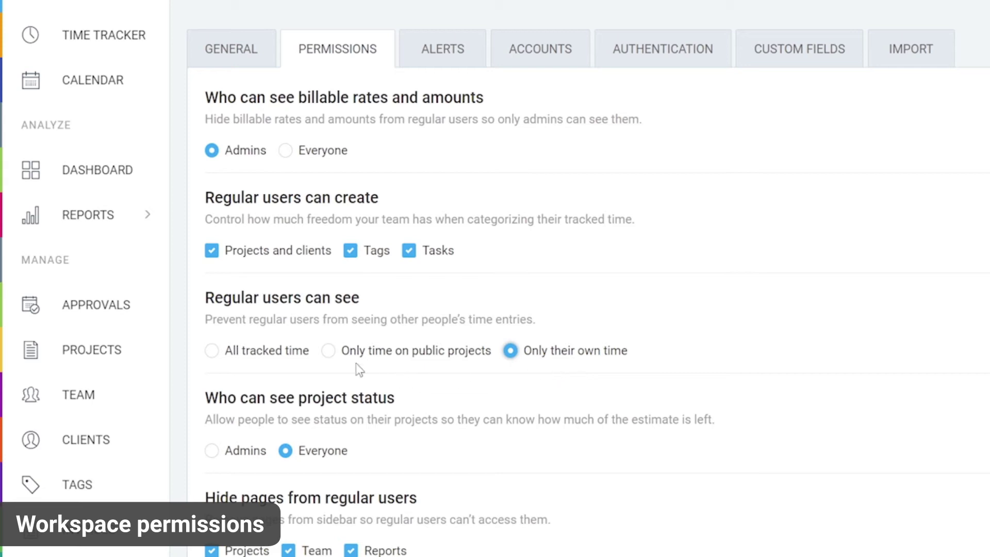
{"action": "left_click", "coordinate": [328, 352]}
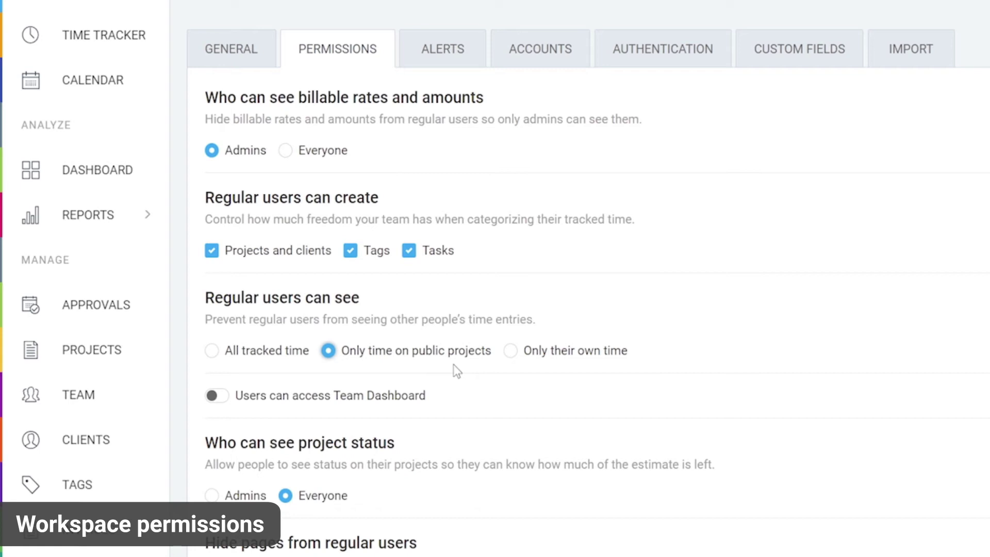
{"action": "scroll", "coordinate": [454, 364], "scroll_direction": "down", "scroll_amount": 5}
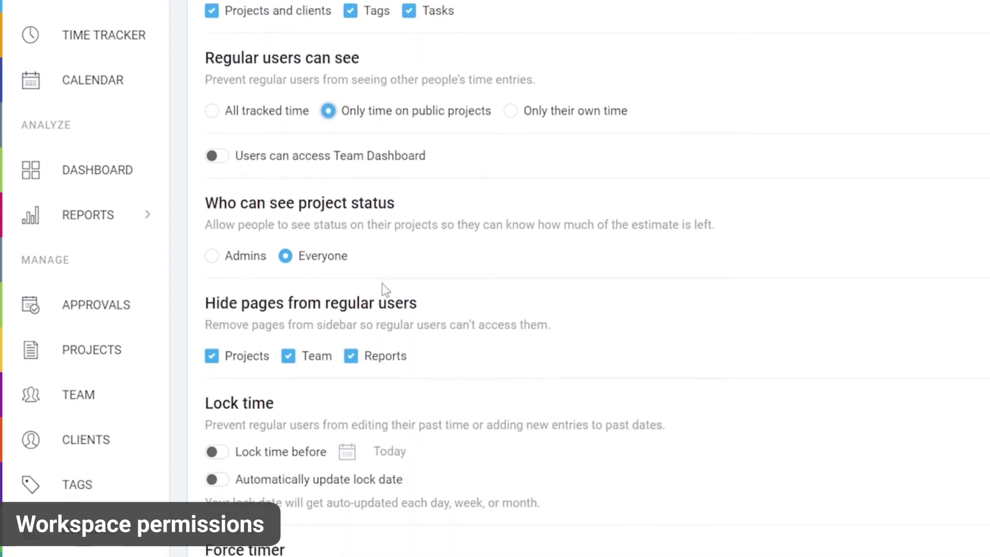
{"action": "left_click", "coordinate": [216, 258]}
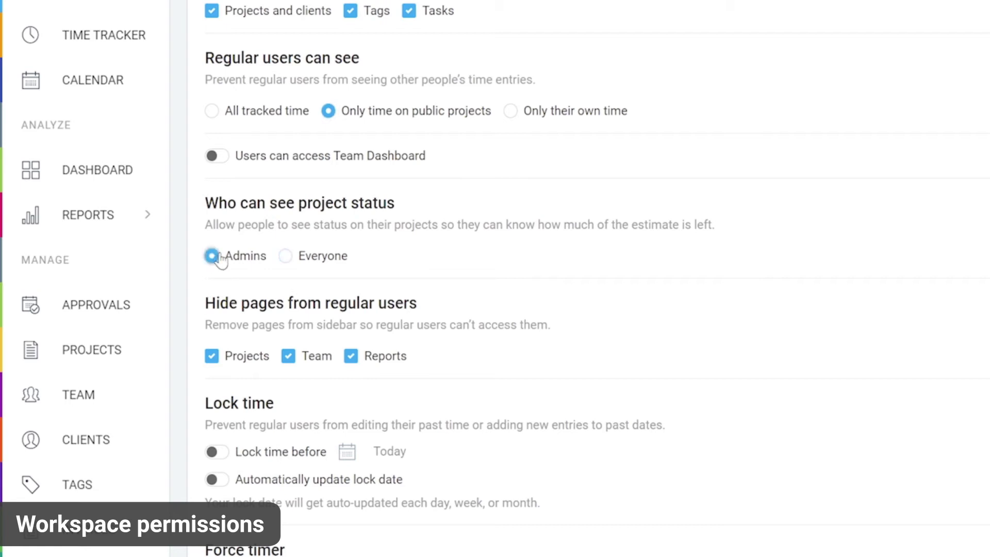
{"action": "left_click", "coordinate": [288, 258]}
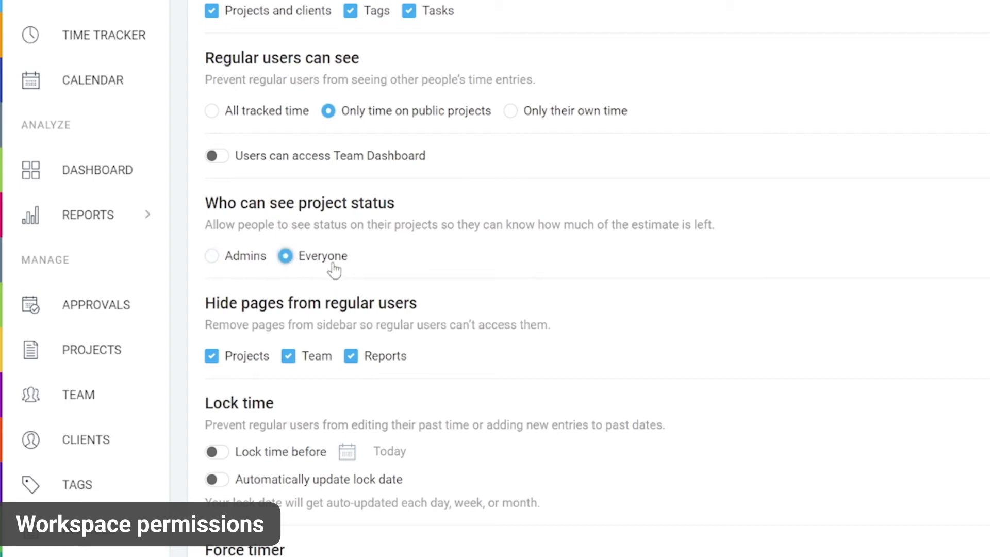
Stop regular users creating projects and clients, tags, and tasks
{"action": "scroll", "coordinate": [554, 299], "scroll_direction": "up", "scroll_amount": 3}
{"action": "scroll", "coordinate": [554, 299], "scroll_direction": "up", "scroll_amount": 2}
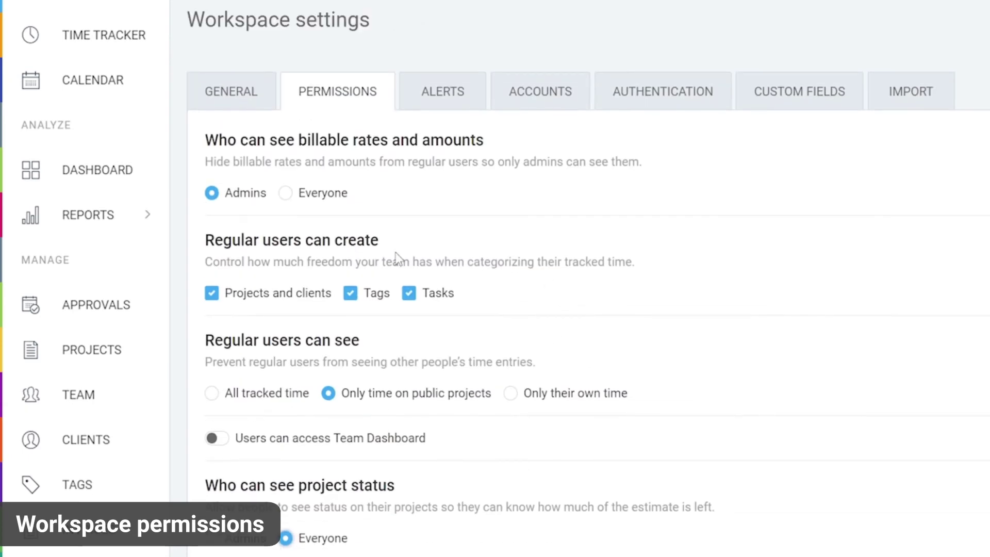
{"action": "left_click", "coordinate": [212, 298]}
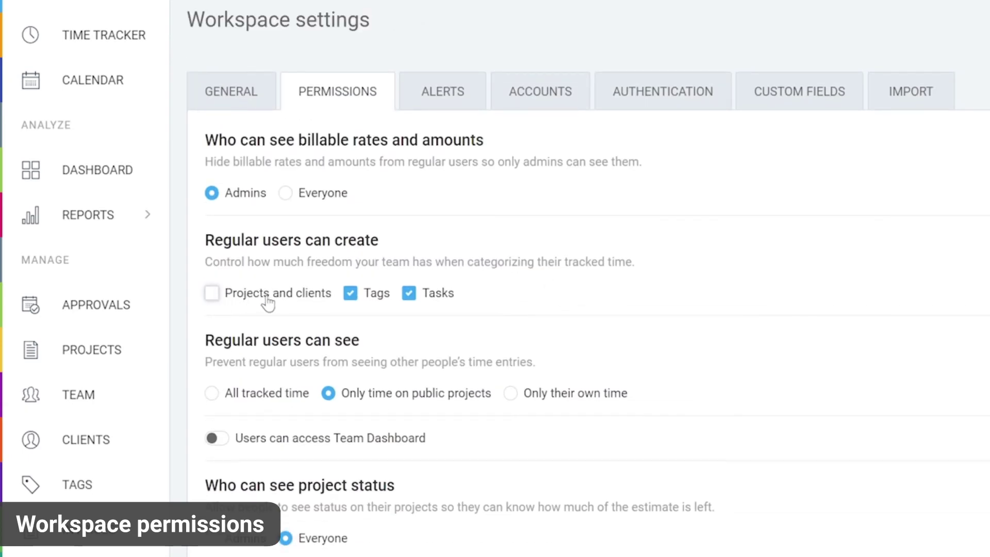
{"action": "left_click", "coordinate": [353, 295]}
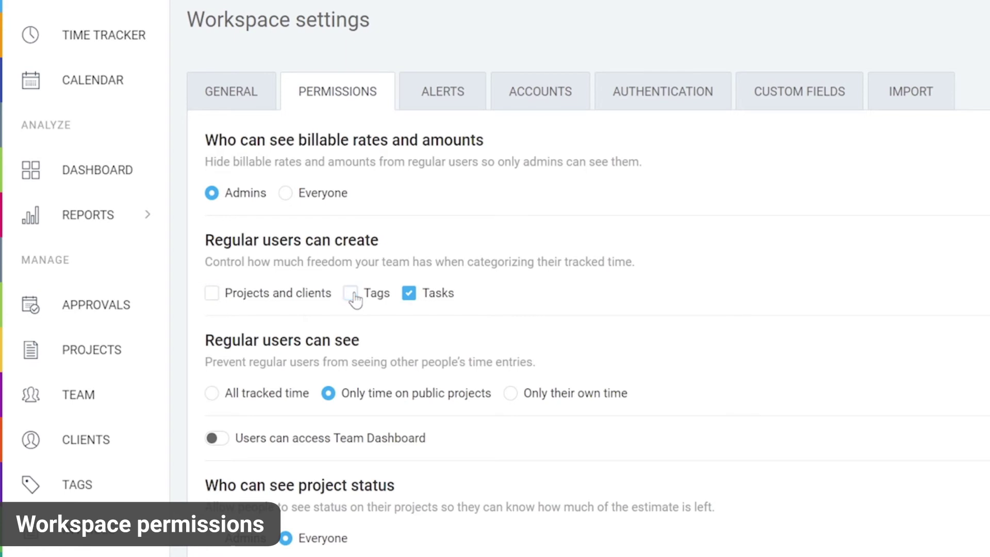
{"action": "left_click", "coordinate": [408, 295]}
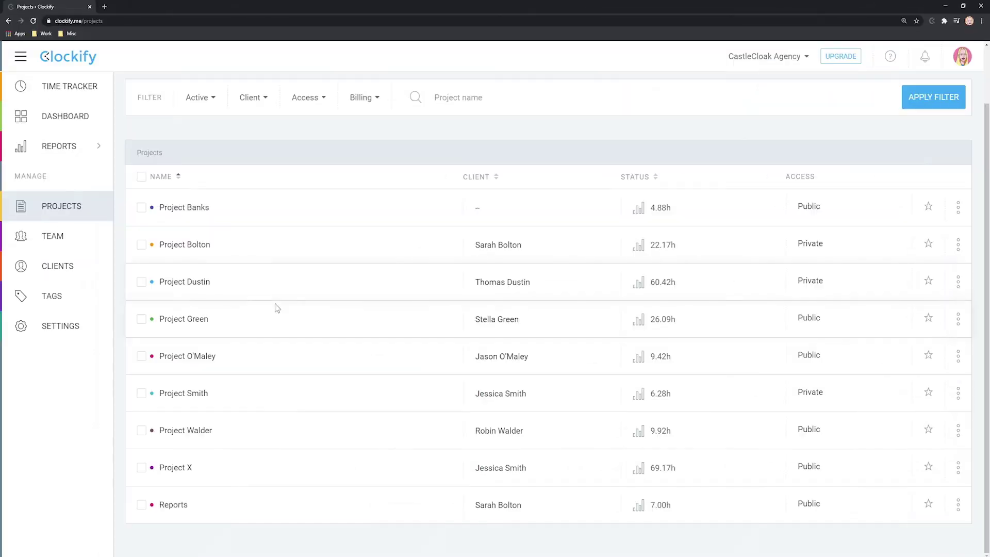
Start a new public project, then abandon it
{"action": "scroll", "coordinate": [323, 255], "scroll_direction": "up", "scroll_amount": 1}
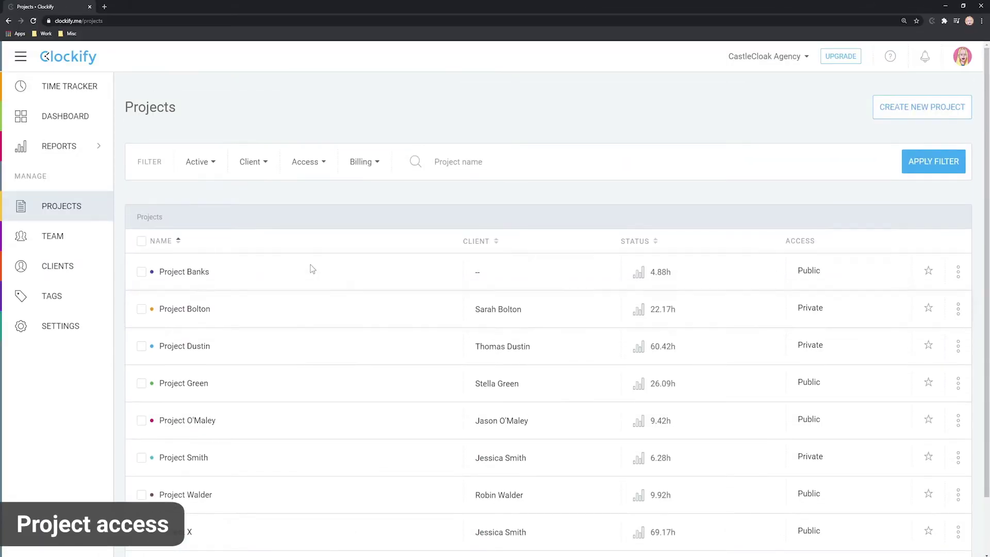
{"action": "left_click", "coordinate": [922, 107]}
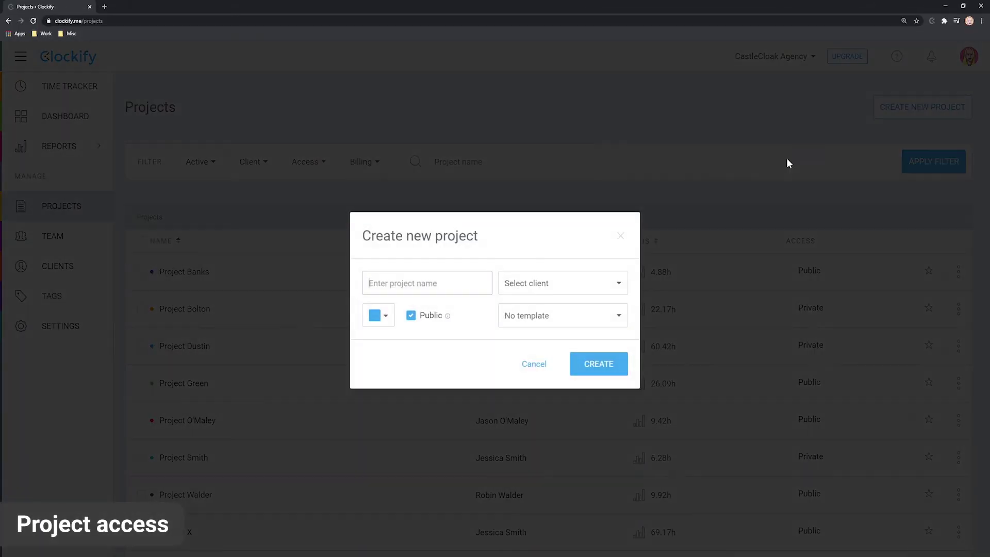
{"action": "left_click", "coordinate": [412, 317]}
{"action": "left_click", "coordinate": [531, 364]}
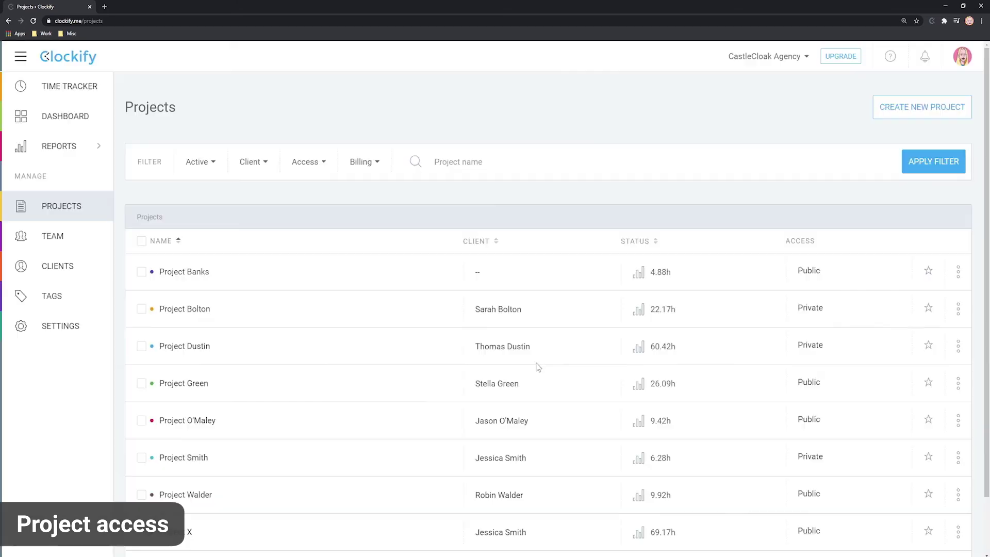
Keep Project Bolton private and add three team members to its access
{"action": "left_click", "coordinate": [197, 310]}
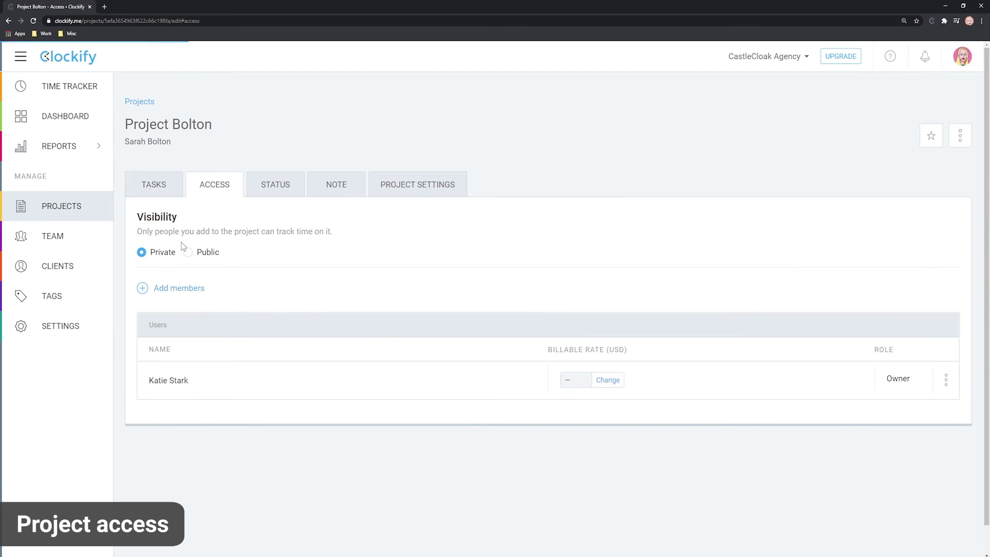
{"action": "left_click", "coordinate": [188, 252]}
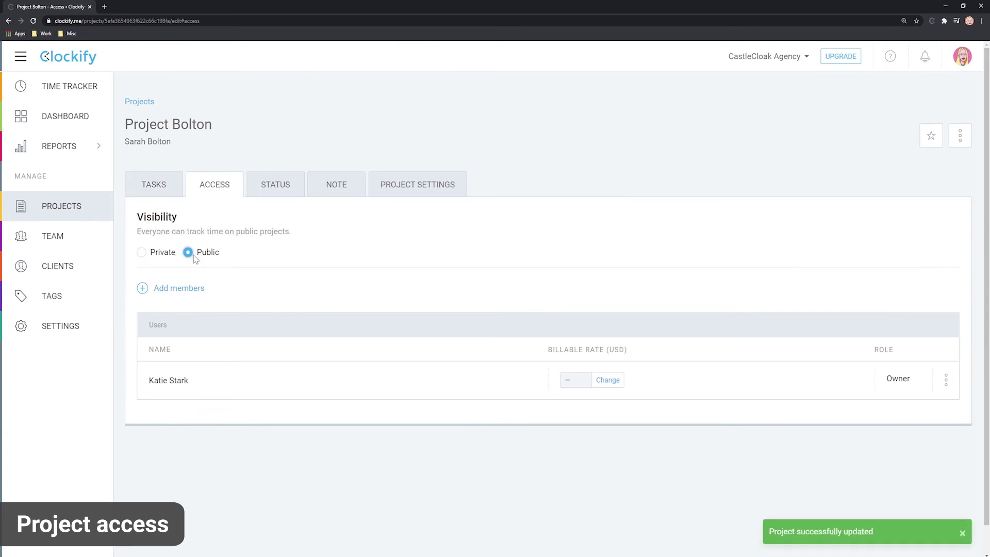
{"action": "left_click", "coordinate": [160, 256]}
{"action": "left_click", "coordinate": [170, 292]}
{"action": "left_click", "coordinate": [155, 402]}
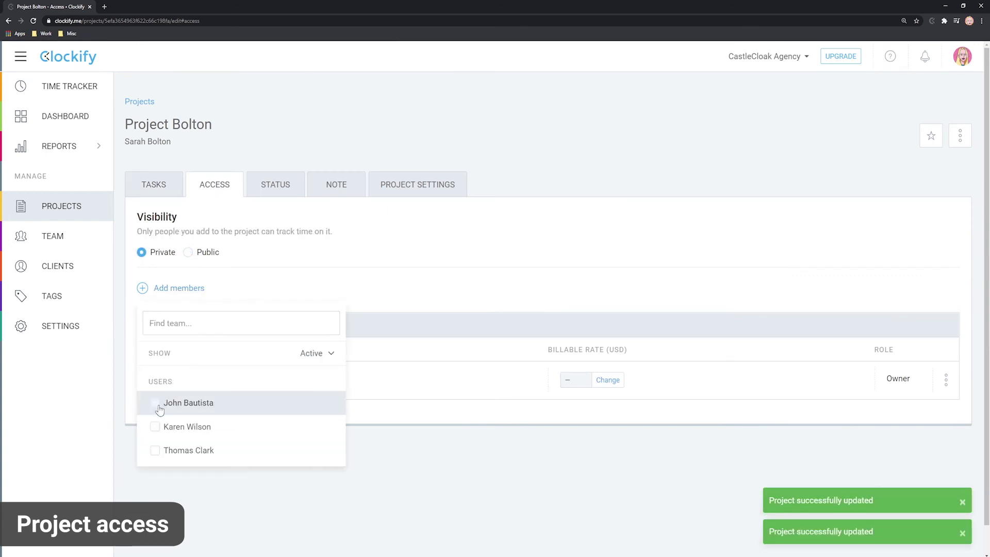
{"action": "left_click", "coordinate": [155, 427]}
{"action": "left_click", "coordinate": [155, 450]}
{"action": "left_click", "coordinate": [419, 307]}
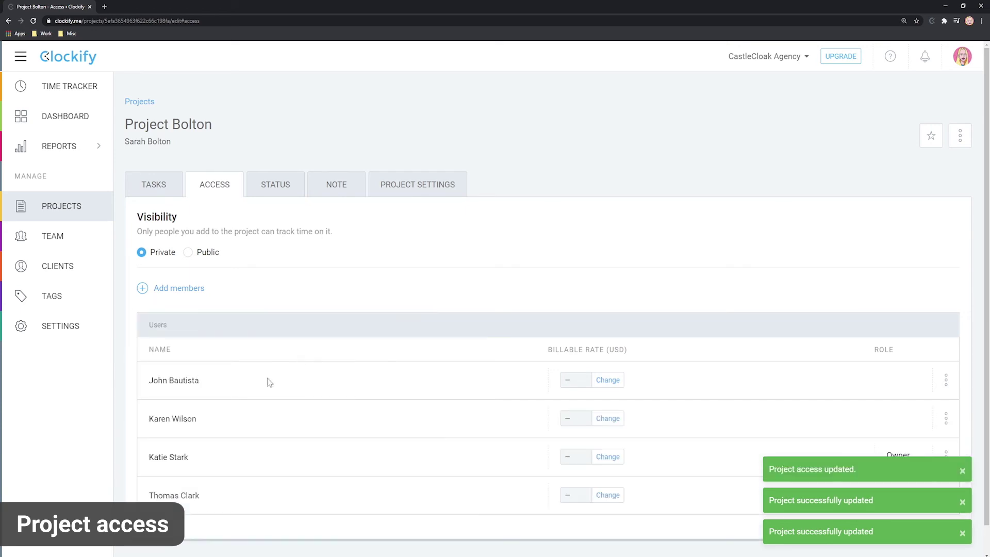
Start bulk editing member access on three projects including Project Dustin, then cancel without changes
{"action": "left_click", "coordinate": [947, 382]}
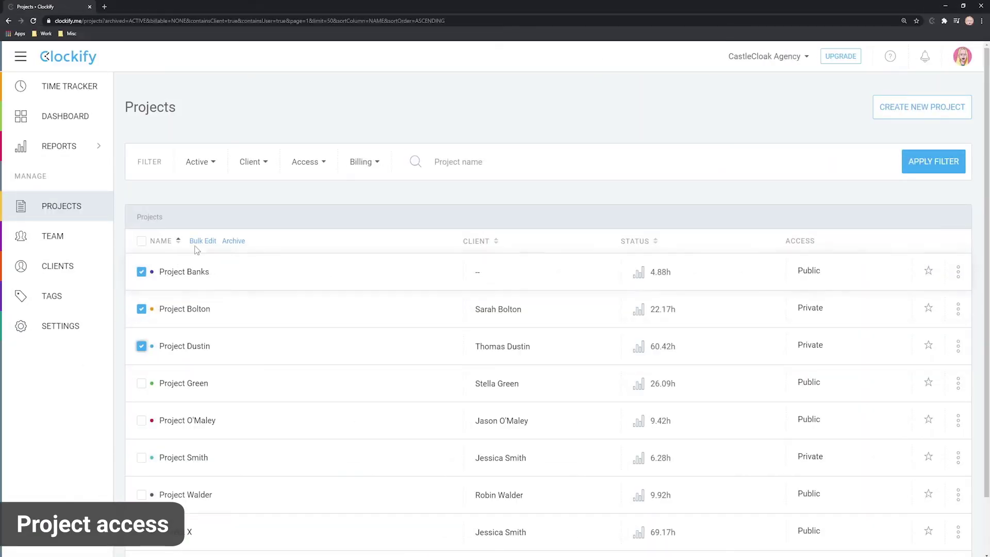
{"action": "left_click", "coordinate": [198, 241]}
{"action": "left_click", "coordinate": [366, 265]}
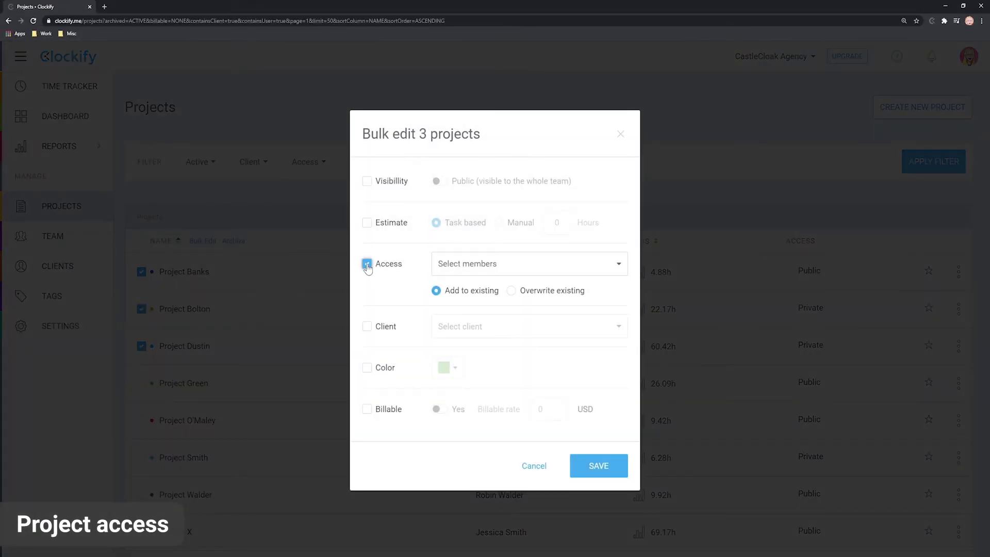
{"action": "left_click", "coordinate": [534, 466]}
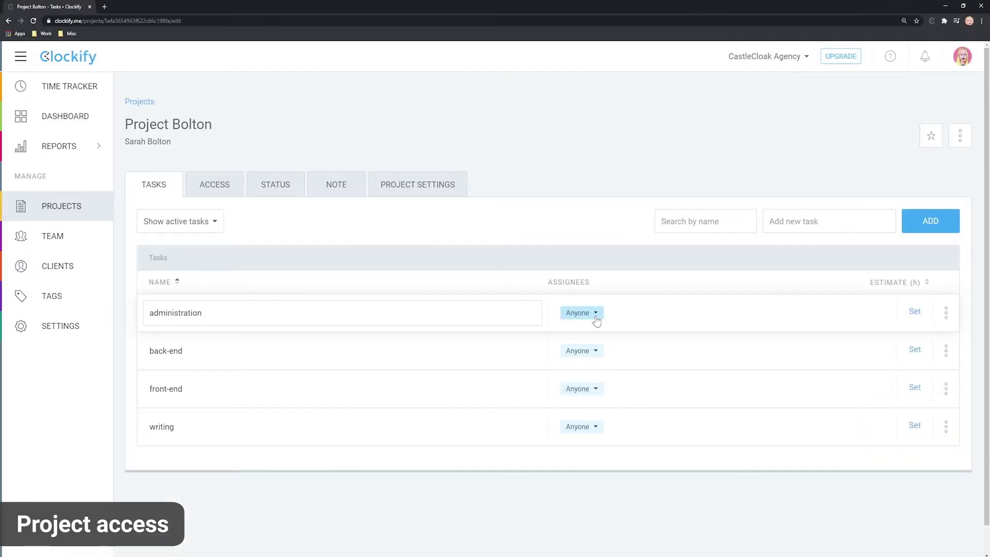
Give the administration task a second assignee and assign the back-end task to one member
{"action": "left_click", "coordinate": [596, 318]}
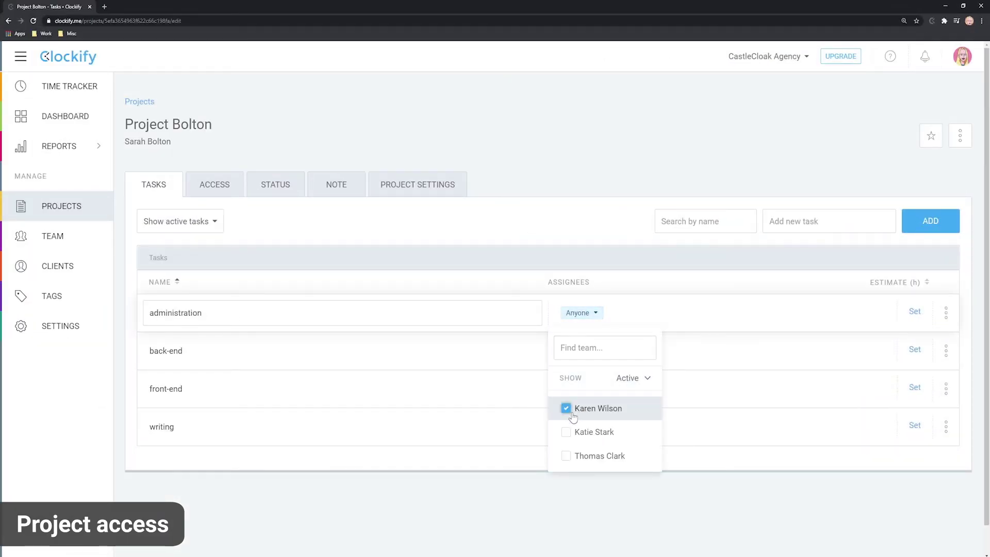
{"action": "left_click", "coordinate": [567, 456]}
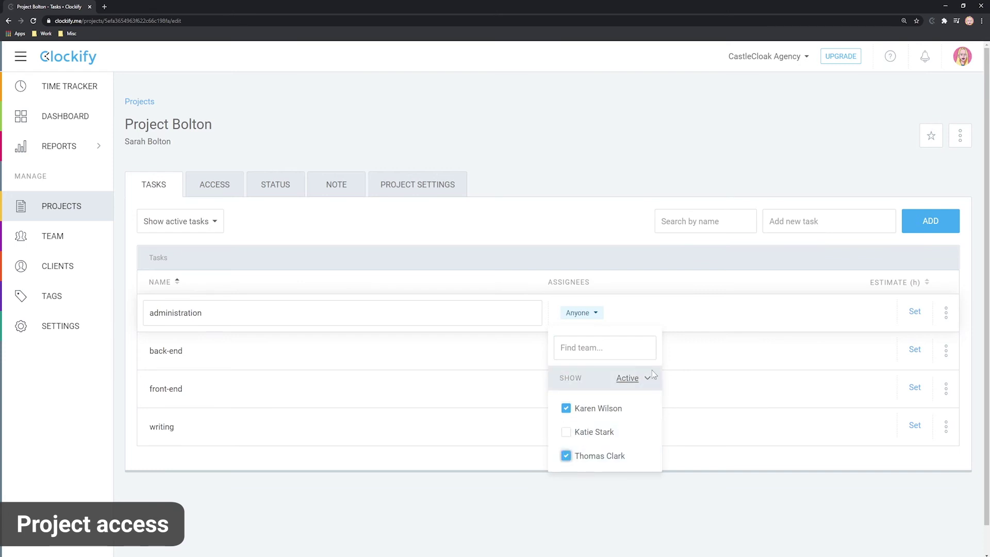
{"action": "left_click", "coordinate": [771, 303]}
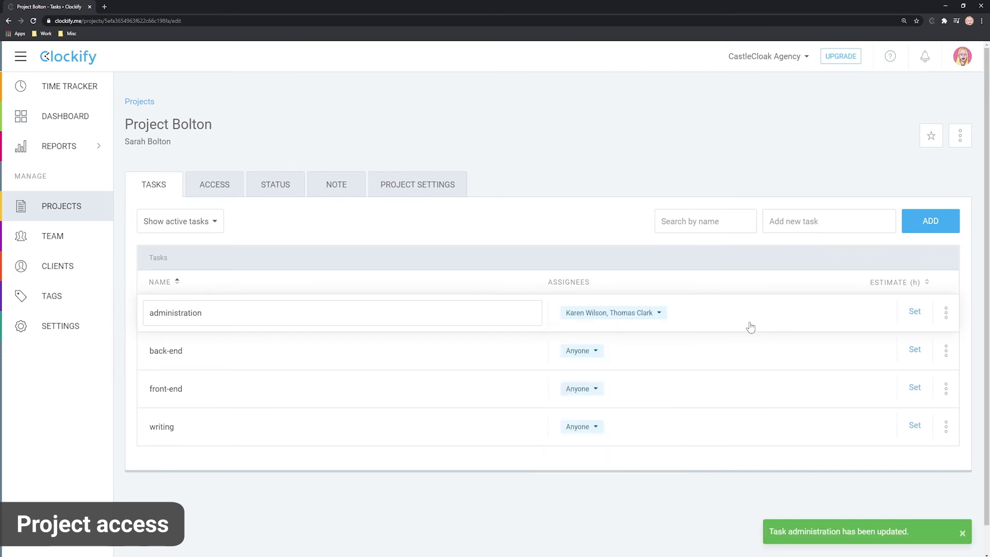
{"action": "left_click", "coordinate": [587, 354]}
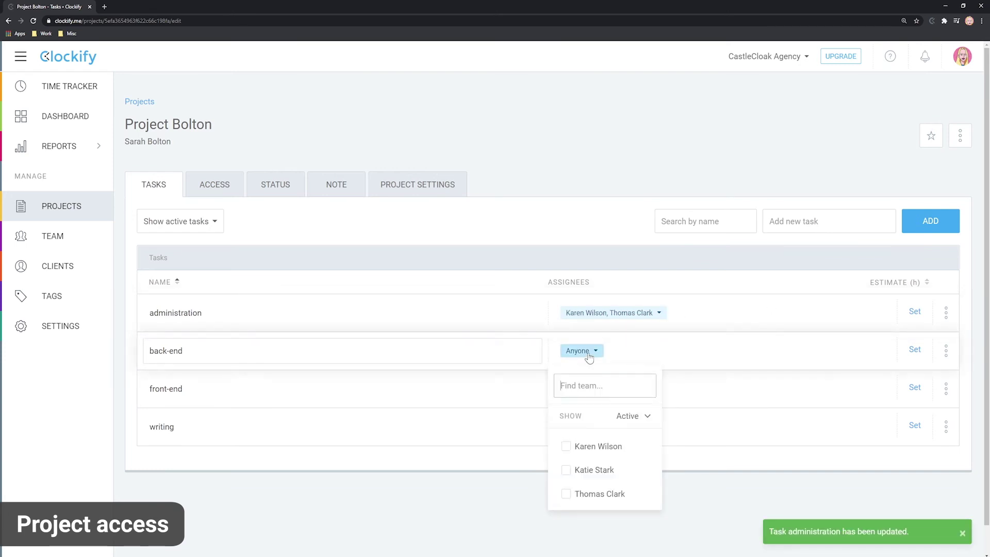
{"action": "left_click", "coordinate": [566, 470]}
{"action": "left_click", "coordinate": [588, 388]}
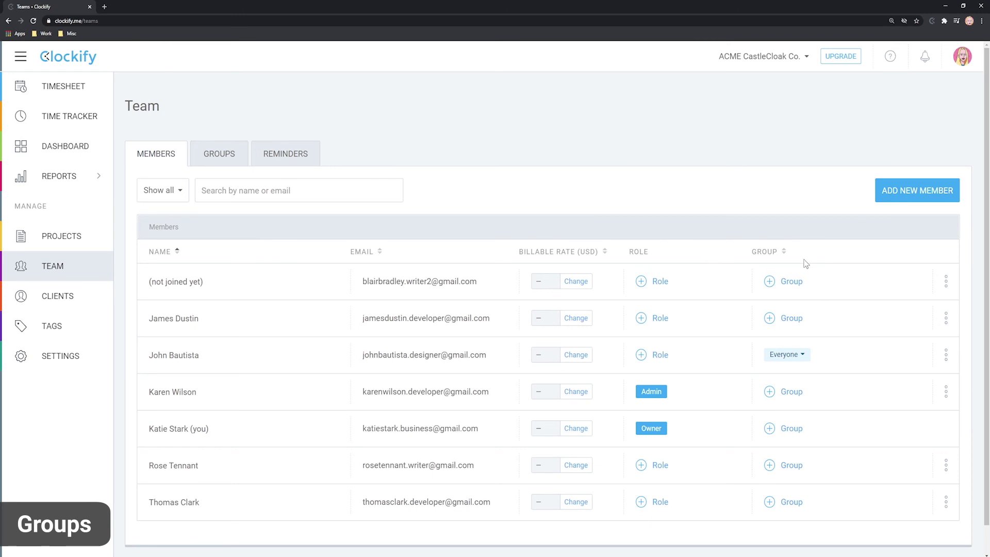
Add this team member to the designers group
{"action": "left_click", "coordinate": [792, 393]}
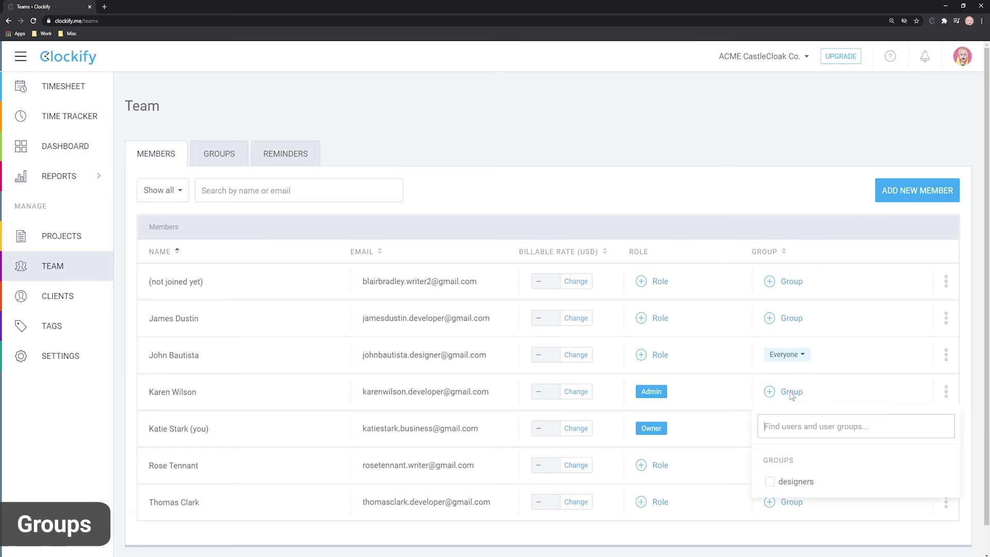
{"action": "scroll", "coordinate": [792, 464], "scroll_direction": "down", "scroll_amount": 1}
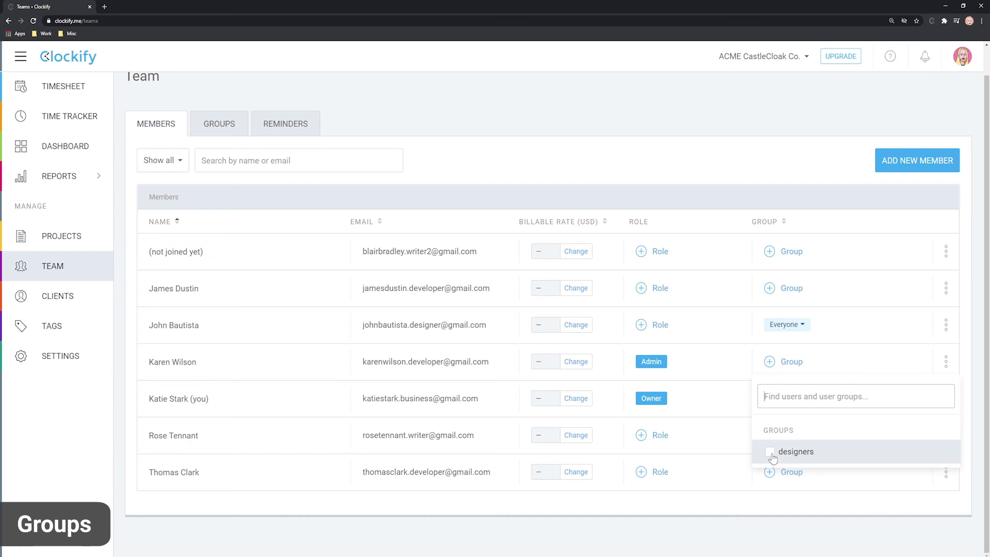
{"action": "left_click", "coordinate": [770, 452]}
{"action": "left_click", "coordinate": [741, 397]}
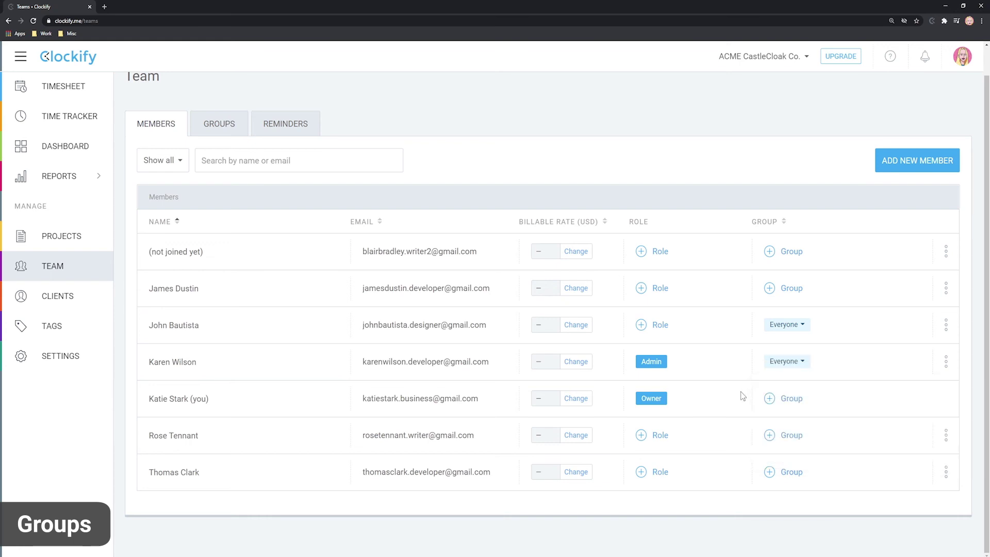
Create a 'developers' user group and add a member to it
{"action": "left_click", "coordinate": [219, 125]}
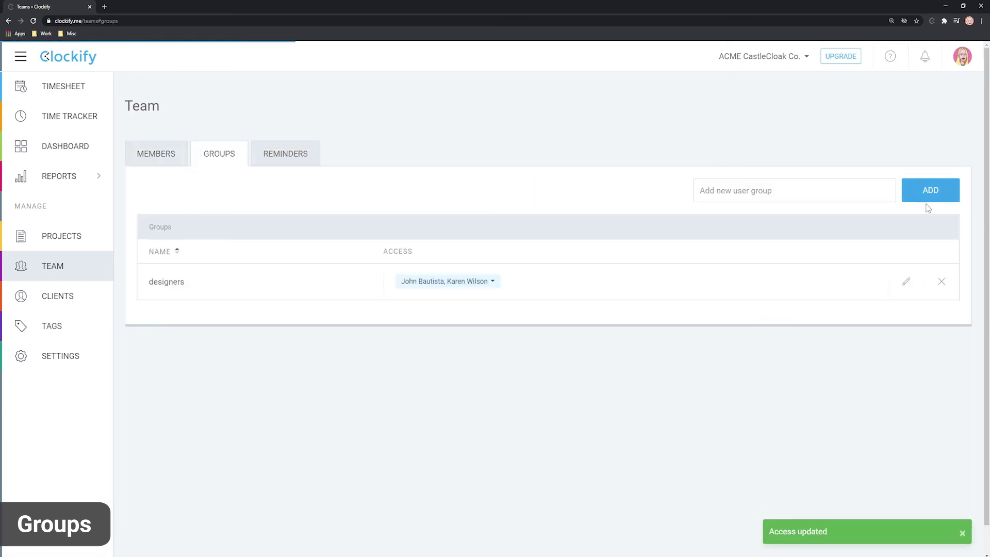
{"action": "left_click", "coordinate": [794, 189]}
{"action": "type", "text": "devel"}
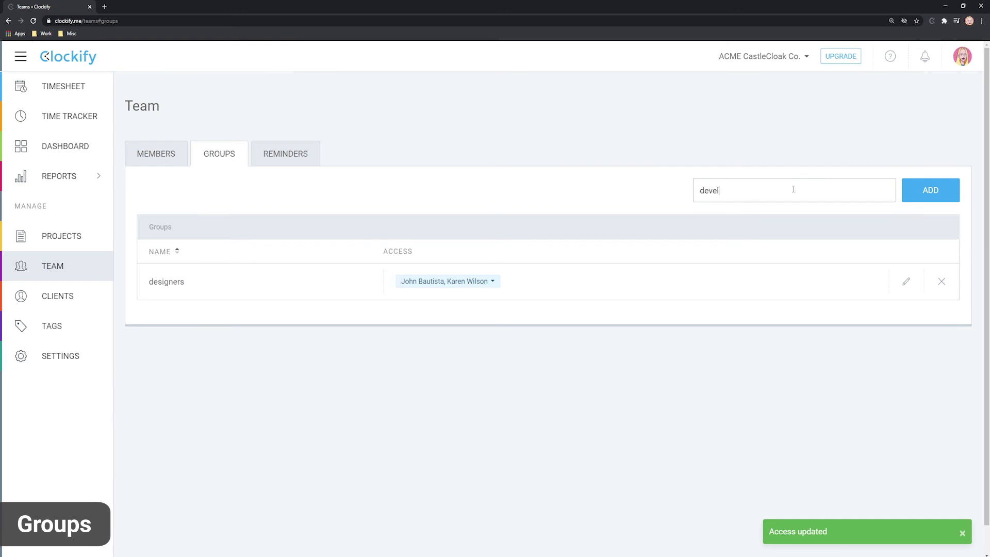
{"action": "type", "text": "opers"}
{"action": "left_click", "coordinate": [931, 191]}
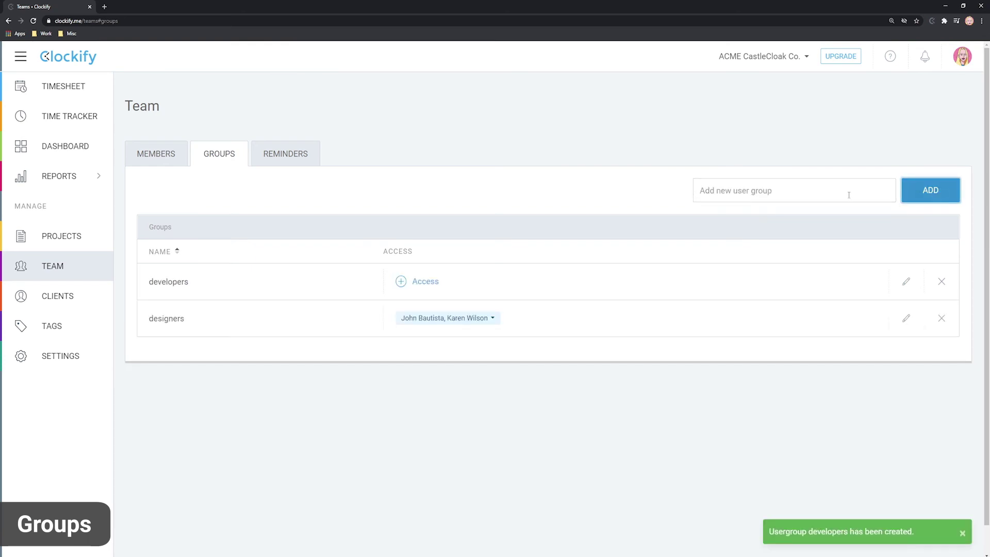
{"action": "left_click", "coordinate": [424, 282]}
{"action": "left_click", "coordinate": [402, 395]}
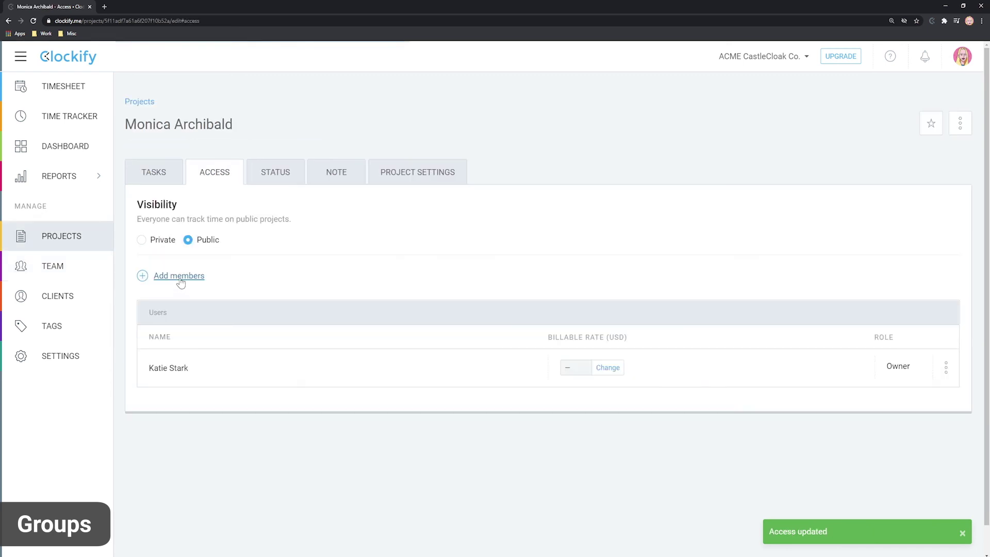
Grant the developers group access to the project, then view the Team's Groups list
{"action": "left_click", "coordinate": [176, 276]}
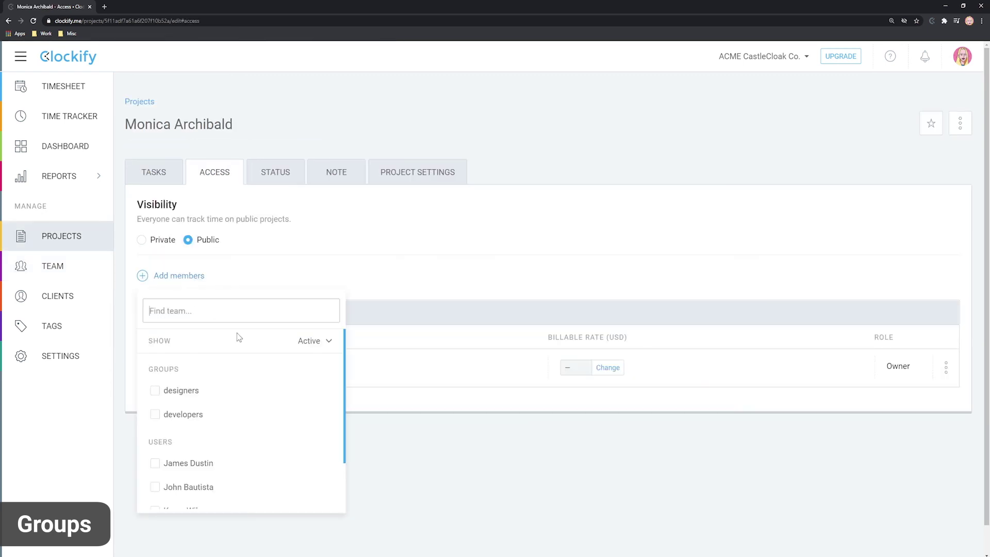
{"action": "left_click", "coordinate": [156, 415]}
{"action": "left_click", "coordinate": [461, 464]}
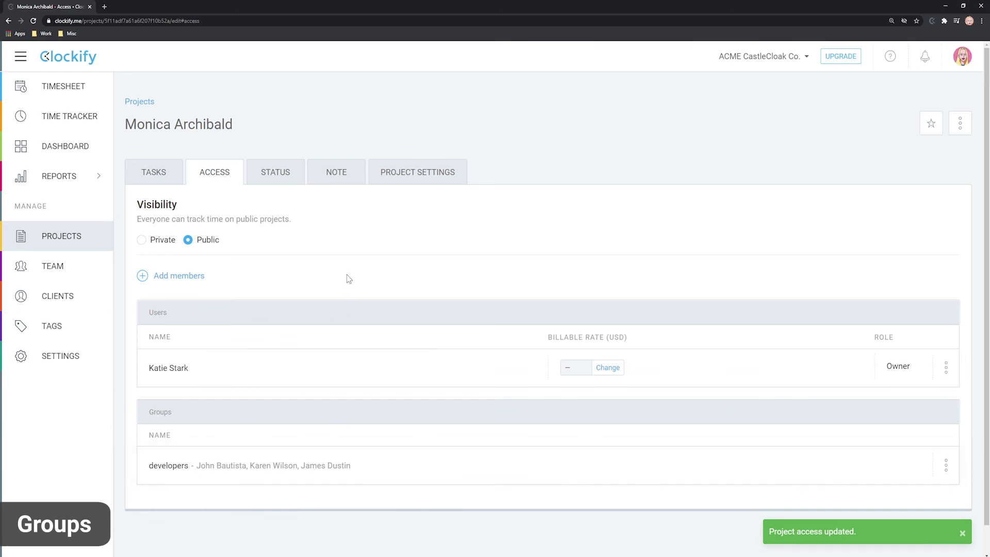
{"action": "left_click", "coordinate": [54, 266]}
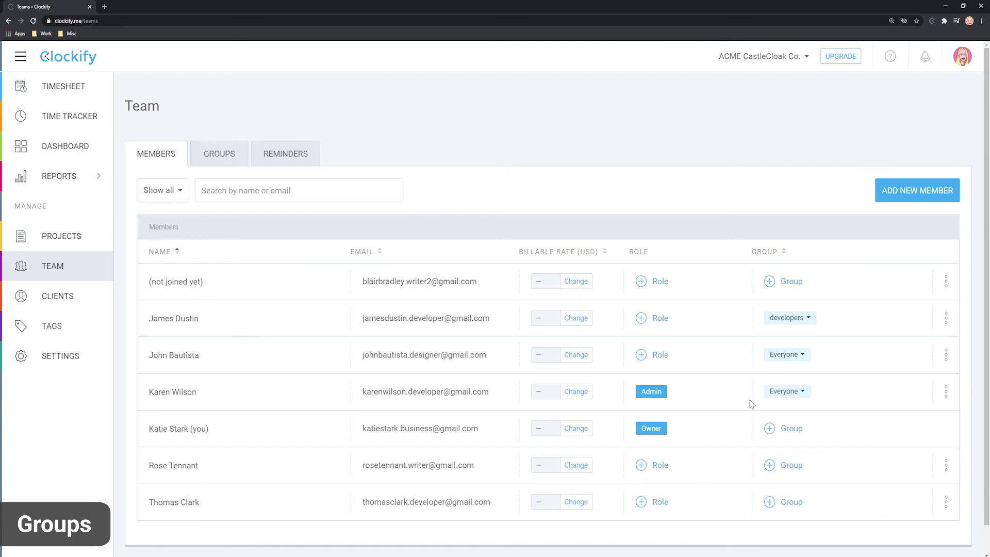
{"action": "left_click", "coordinate": [224, 155]}
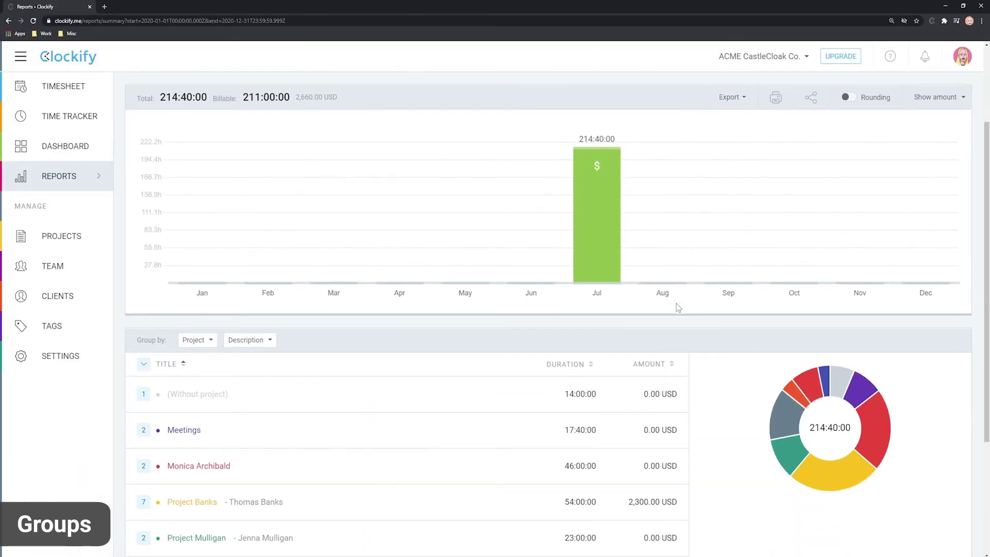
Set the summary report's Group by option to Groups
{"action": "scroll", "coordinate": [677, 306], "scroll_direction": "down", "scroll_amount": 2}
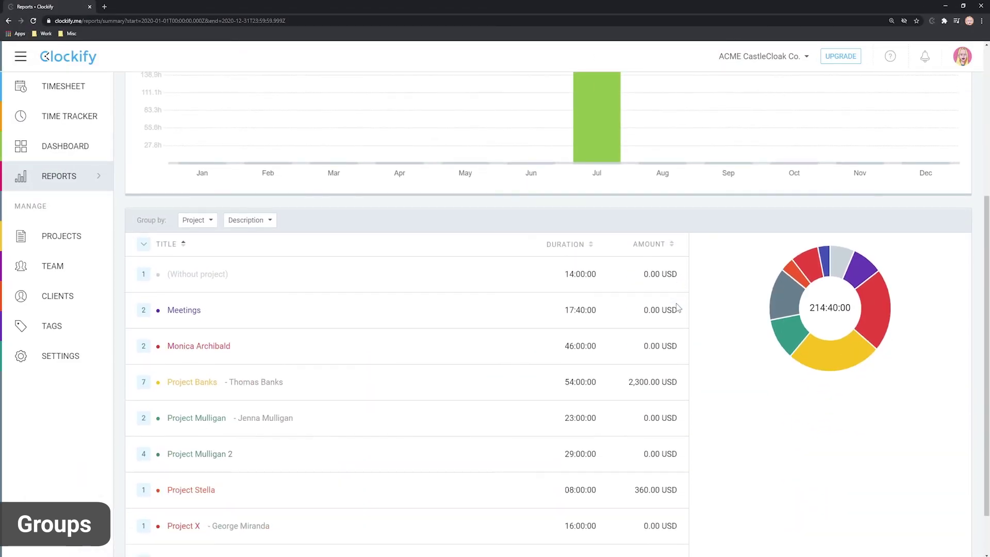
{"action": "left_click", "coordinate": [198, 221]}
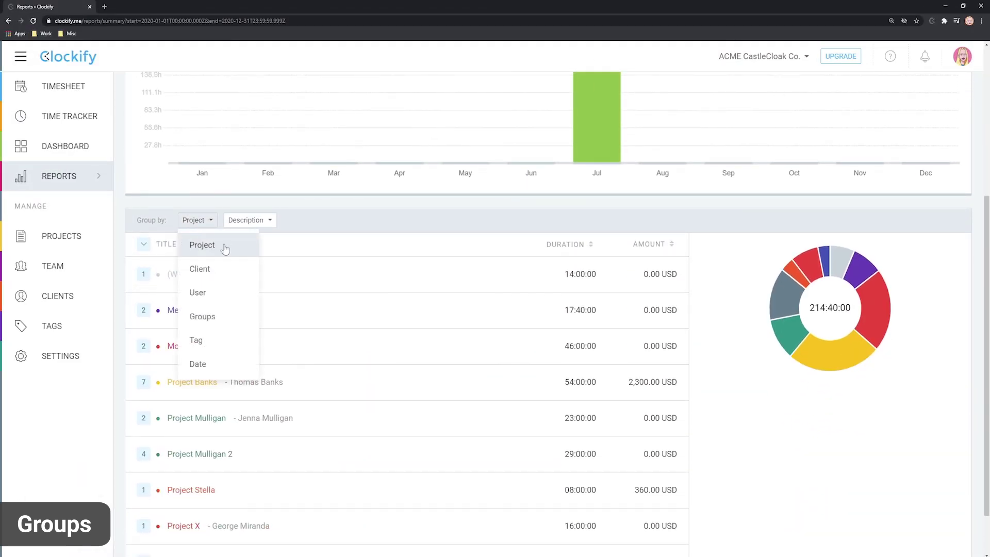
{"action": "left_click", "coordinate": [203, 317]}
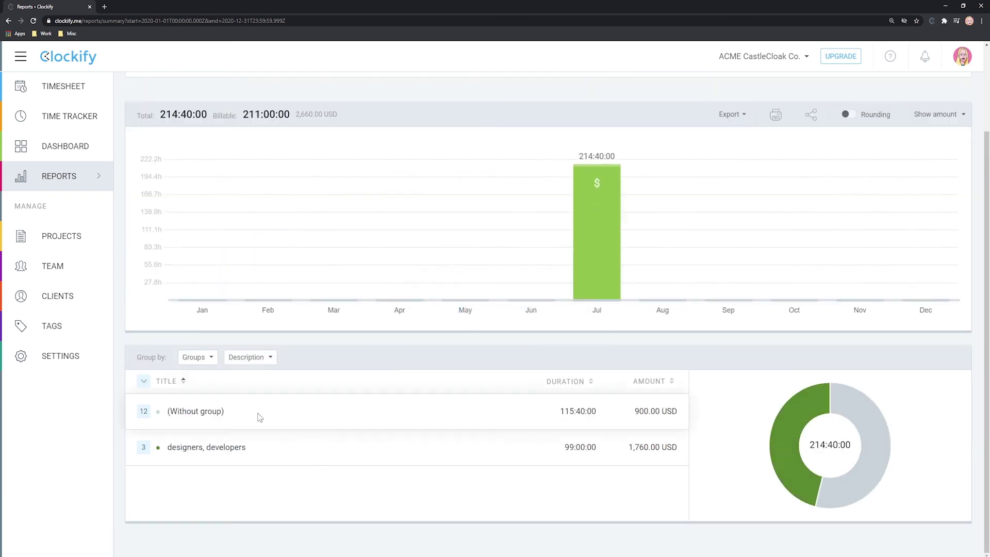
Open the 'designers, developers' row as a Detailed report totalling 99:00:00 and 1,760.00 USD
{"action": "mouse_move", "coordinate": [579, 221]}
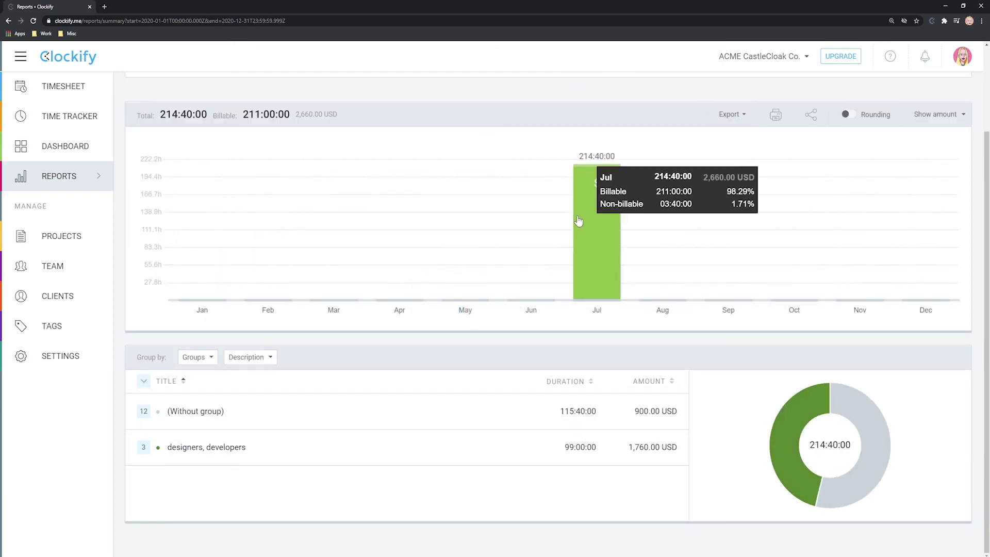
{"action": "left_click", "coordinate": [210, 448]}
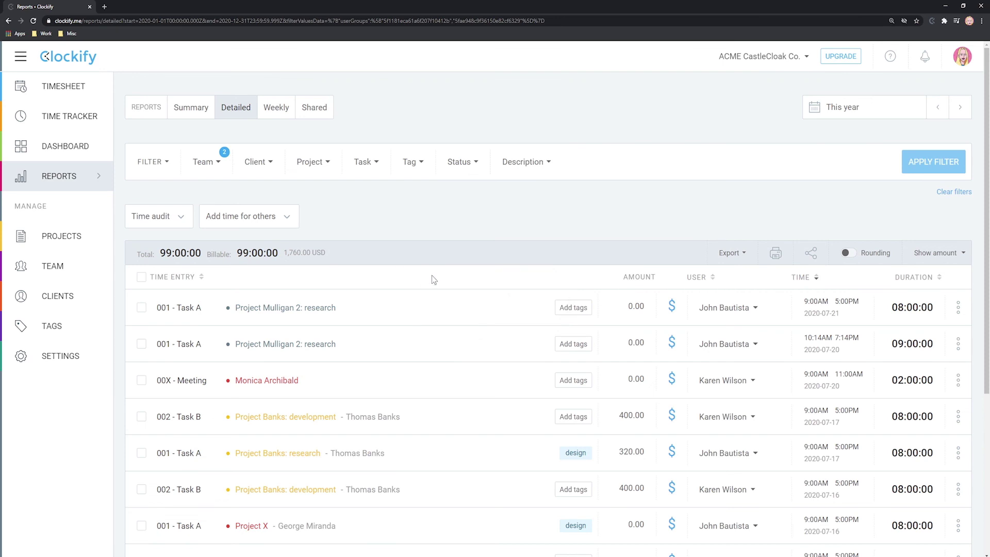
{"action": "scroll", "coordinate": [432, 280], "scroll_direction": "down", "scroll_amount": 4}
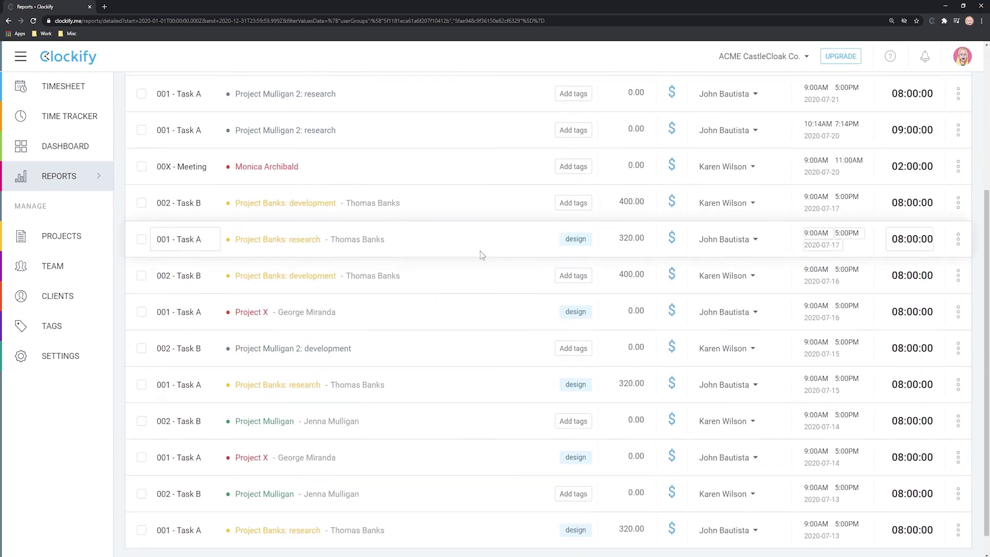
{"action": "scroll", "coordinate": [482, 254], "scroll_direction": "down", "scroll_amount": 1}
{"action": "scroll", "coordinate": [480, 251], "scroll_direction": "up", "scroll_amount": 5}
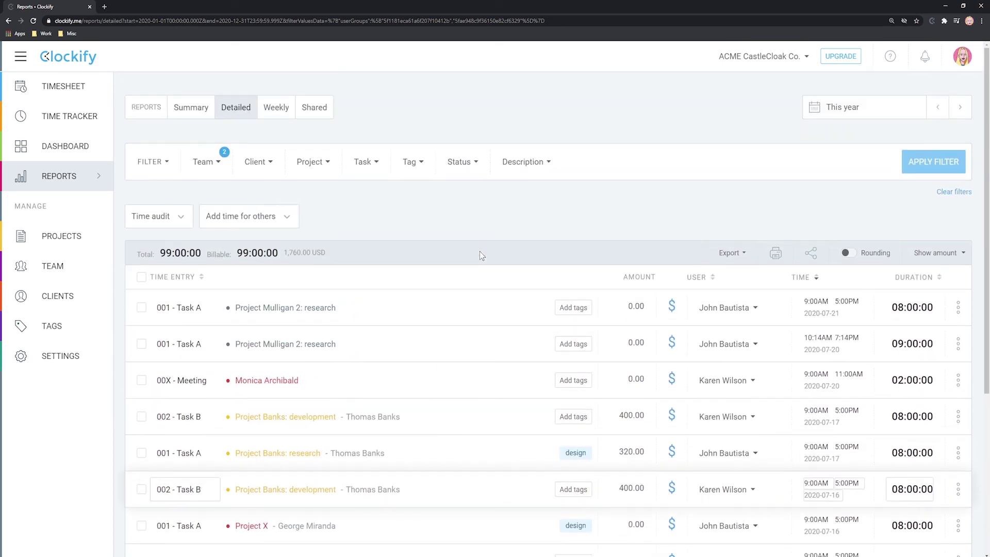